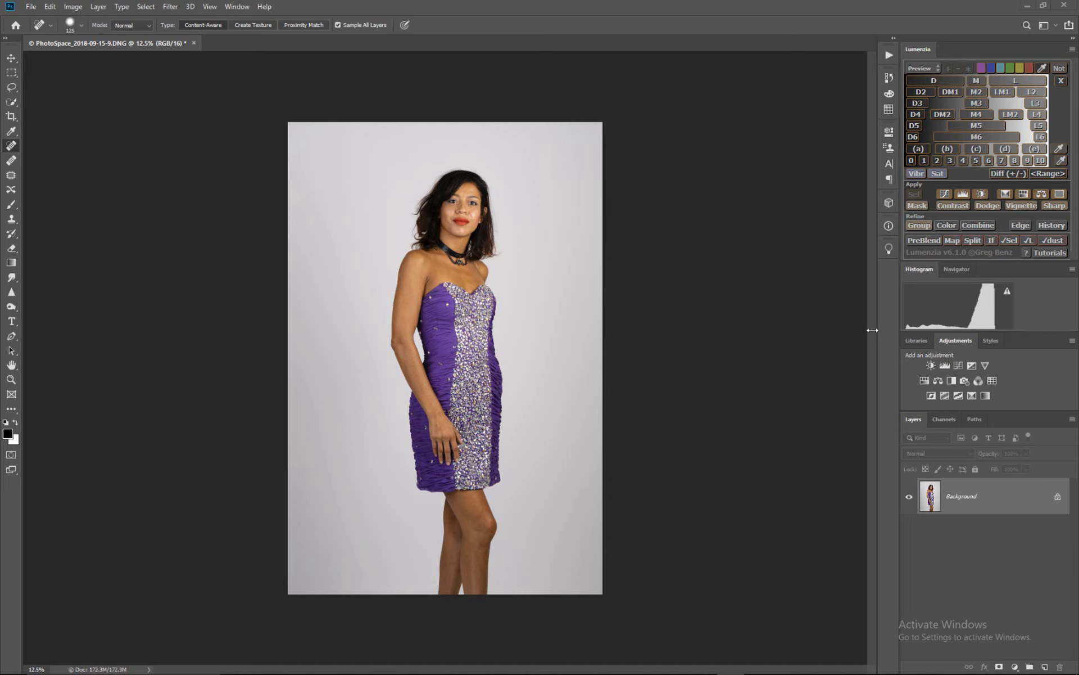
click(235, 7)
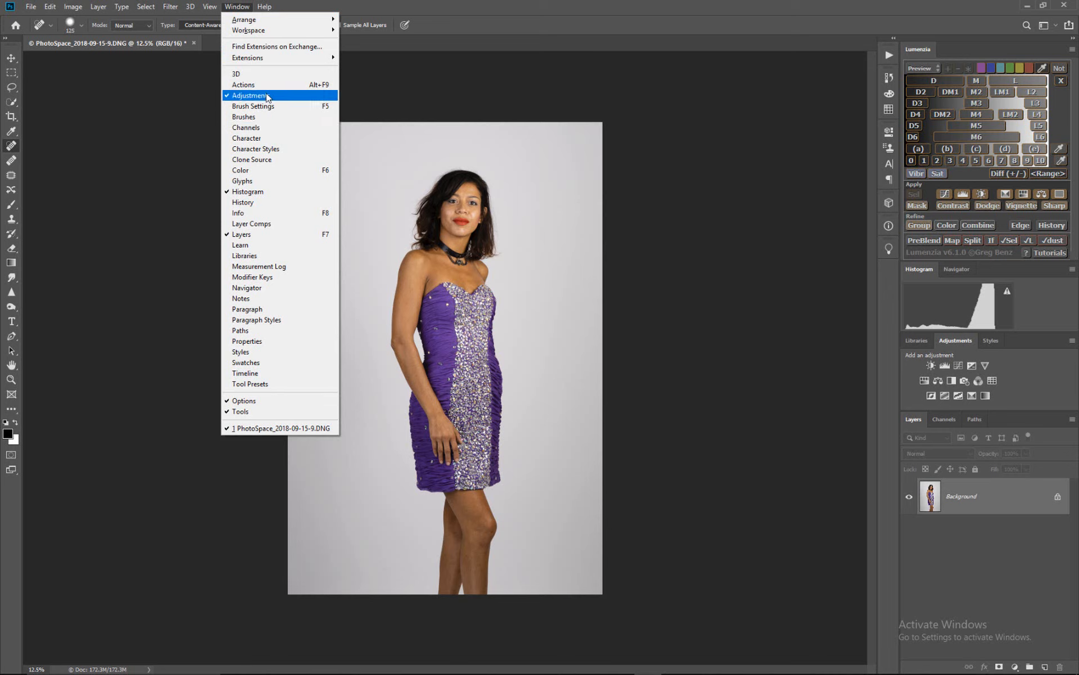
click(686, 512)
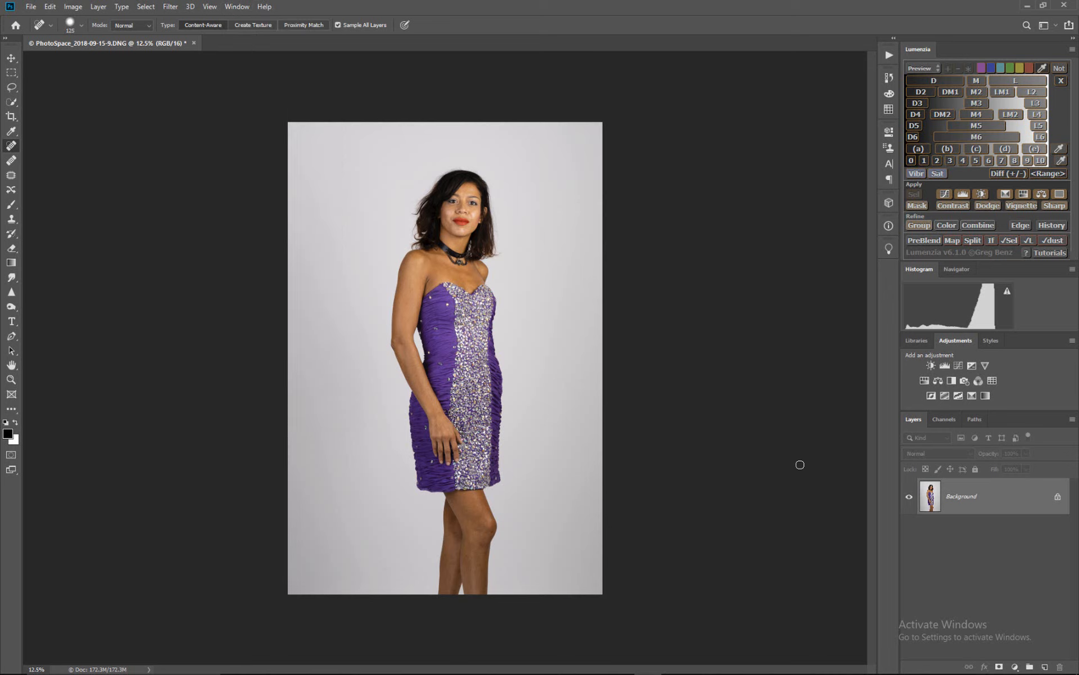
- Add a Color Lookup adjustment layer and load BW_Sepia_Contrast.CUBE from the Downloads folder as its 3D LUT
click(993, 381)
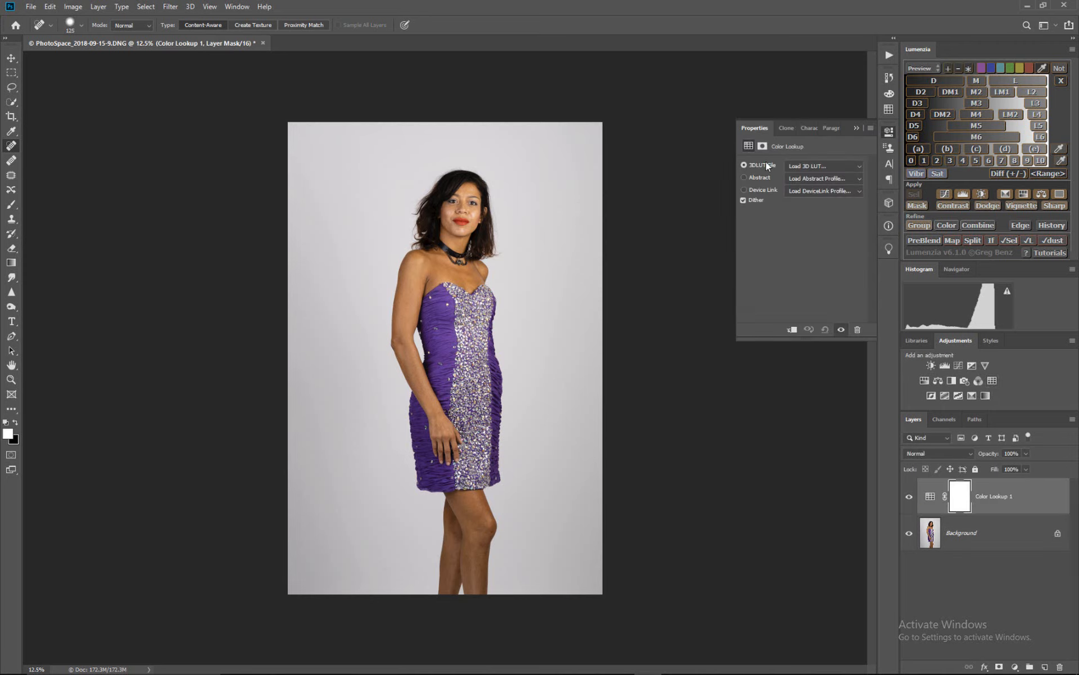
click(812, 166)
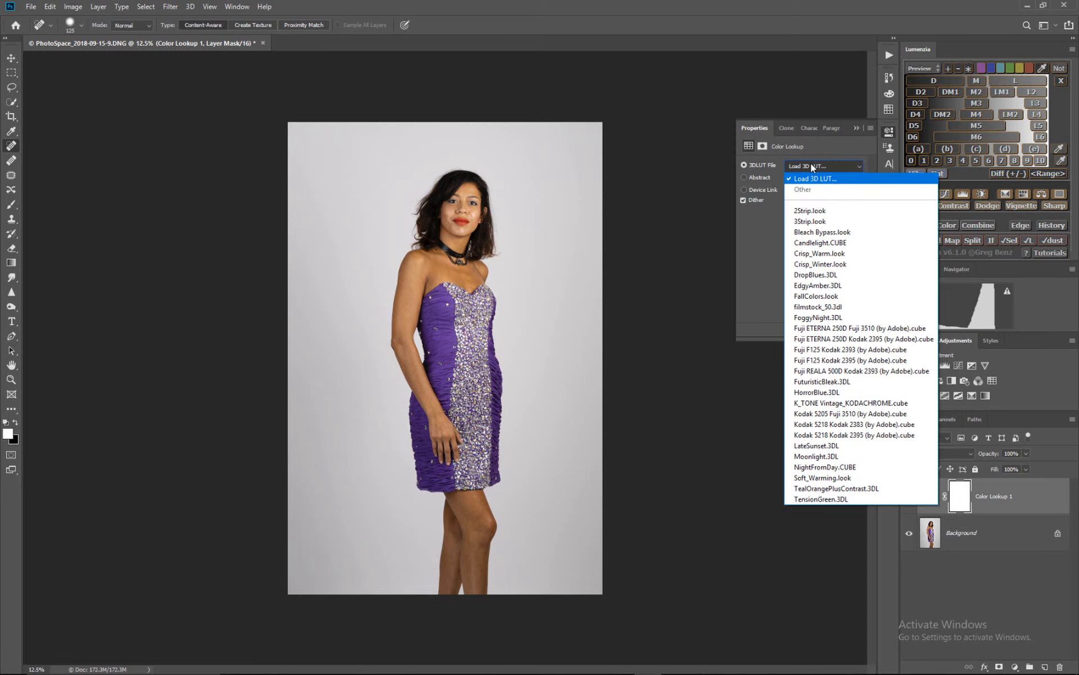
click(812, 179)
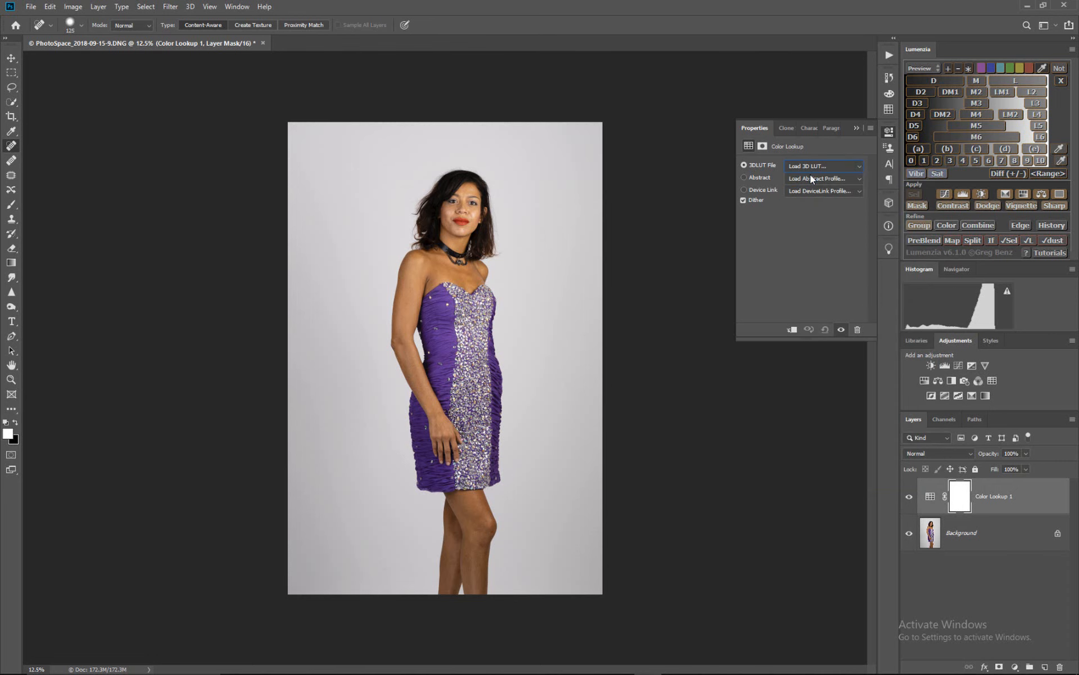
drag(551, 126, 490, 109)
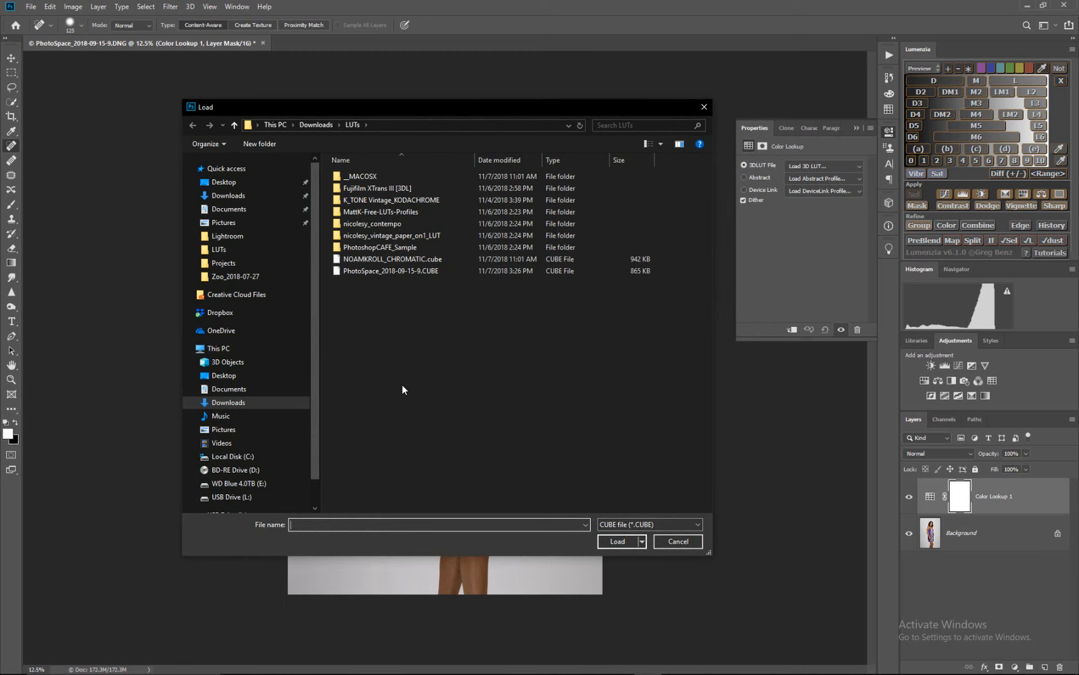
click(315, 125)
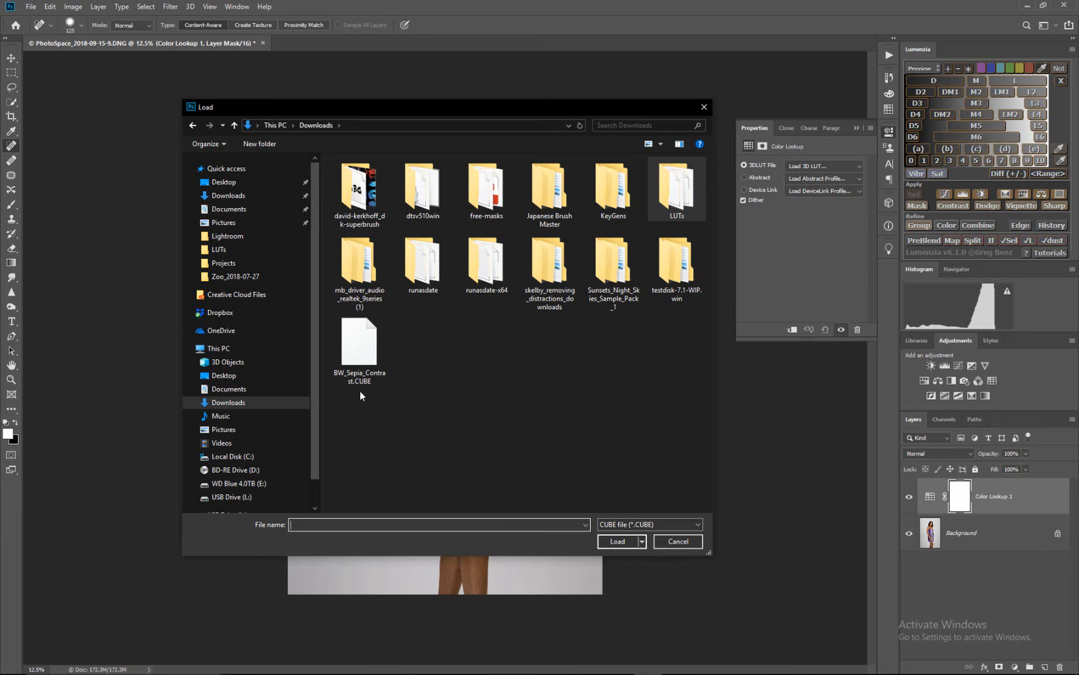
click(360, 352)
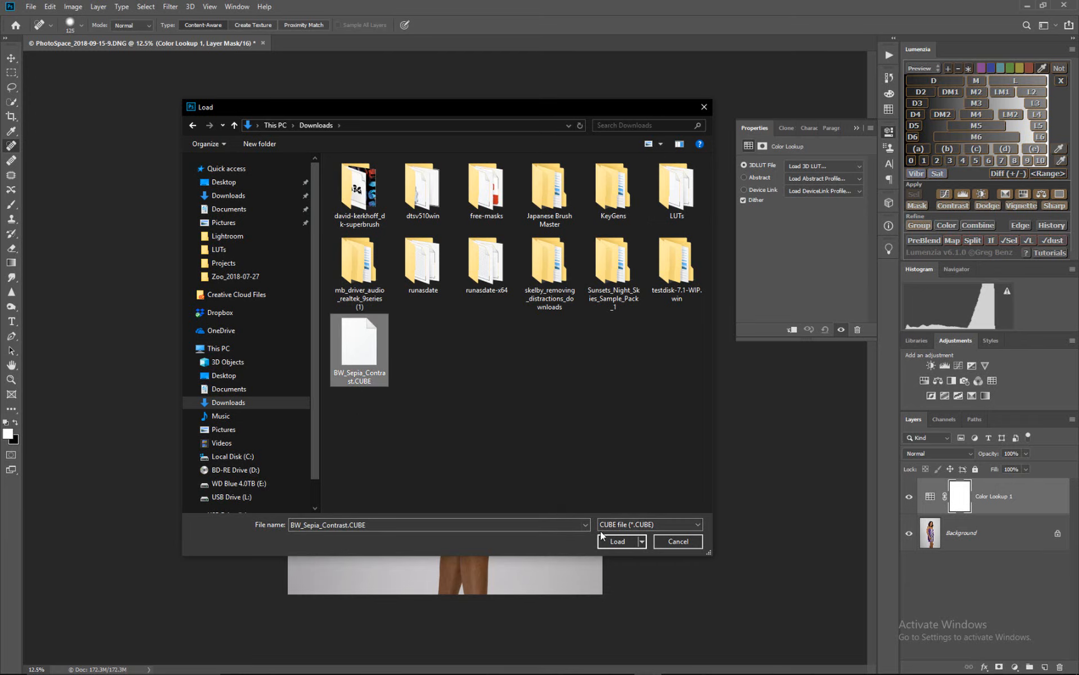
click(618, 541)
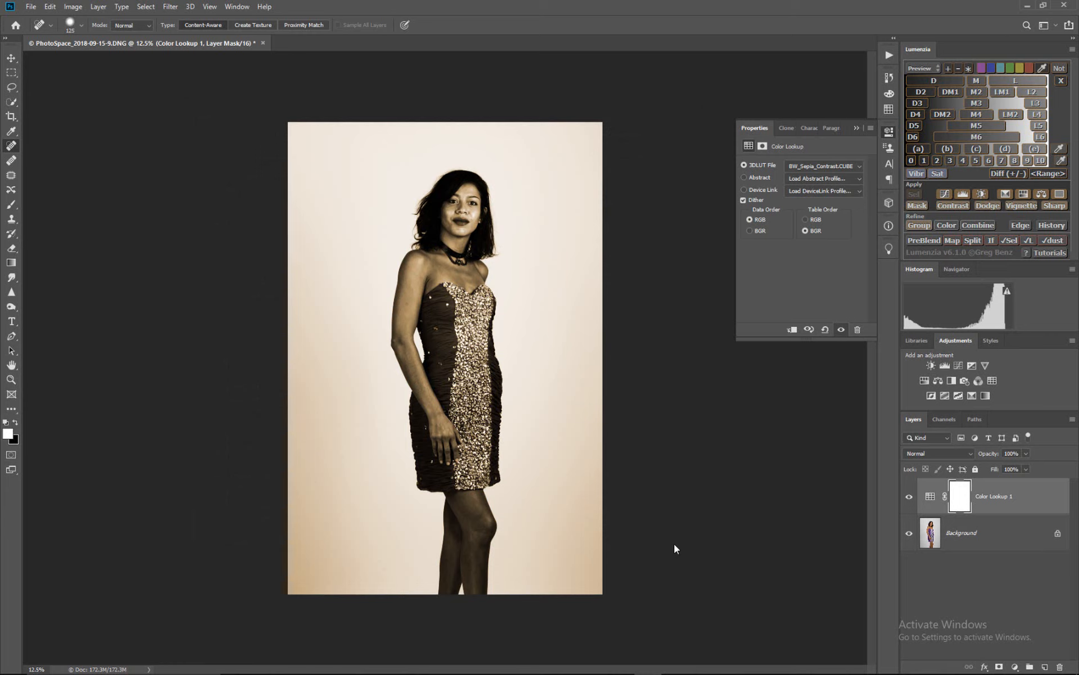
click(856, 128)
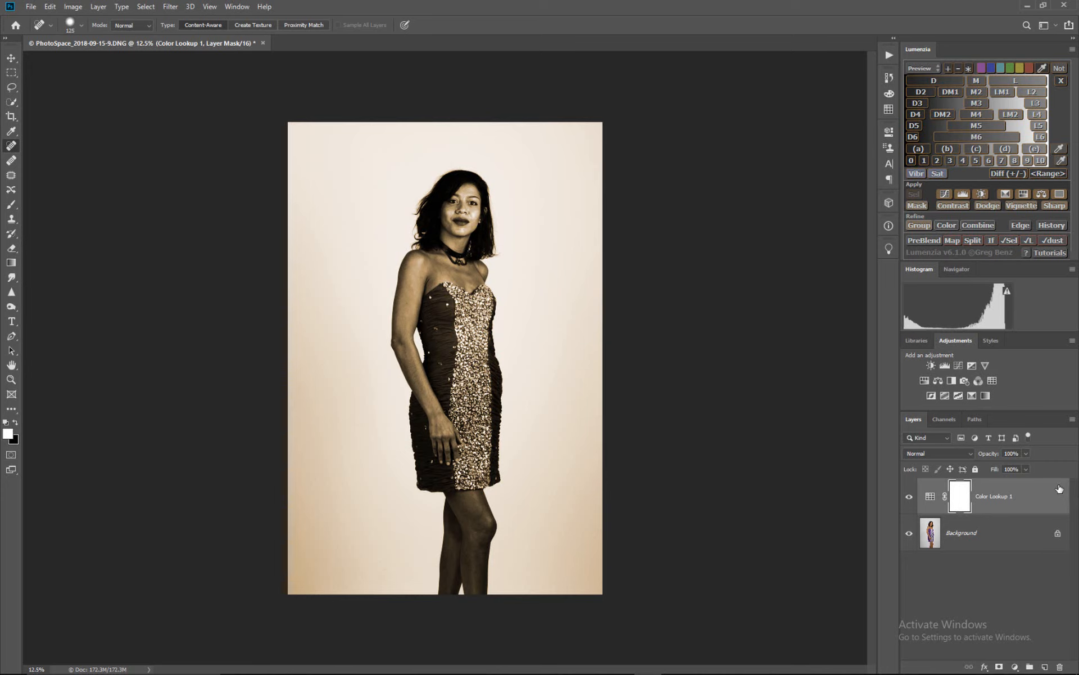
- Reduce the Color Lookup layer's opacity to 32%
click(1027, 453)
drag(992, 470, 1008, 472)
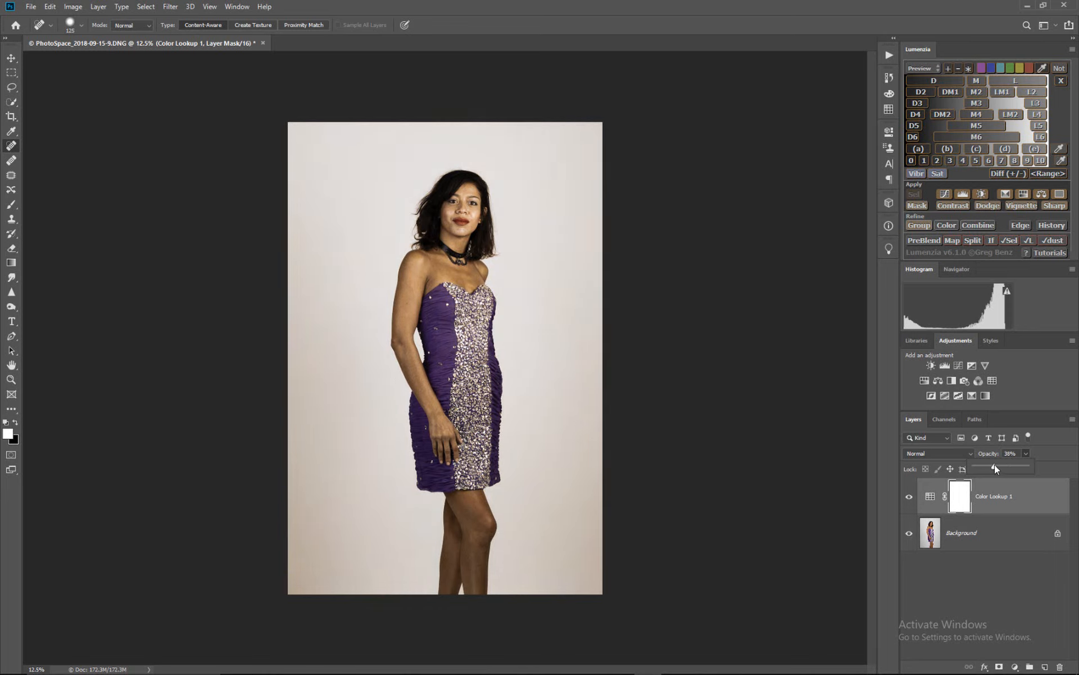
drag(991, 464, 990, 465)
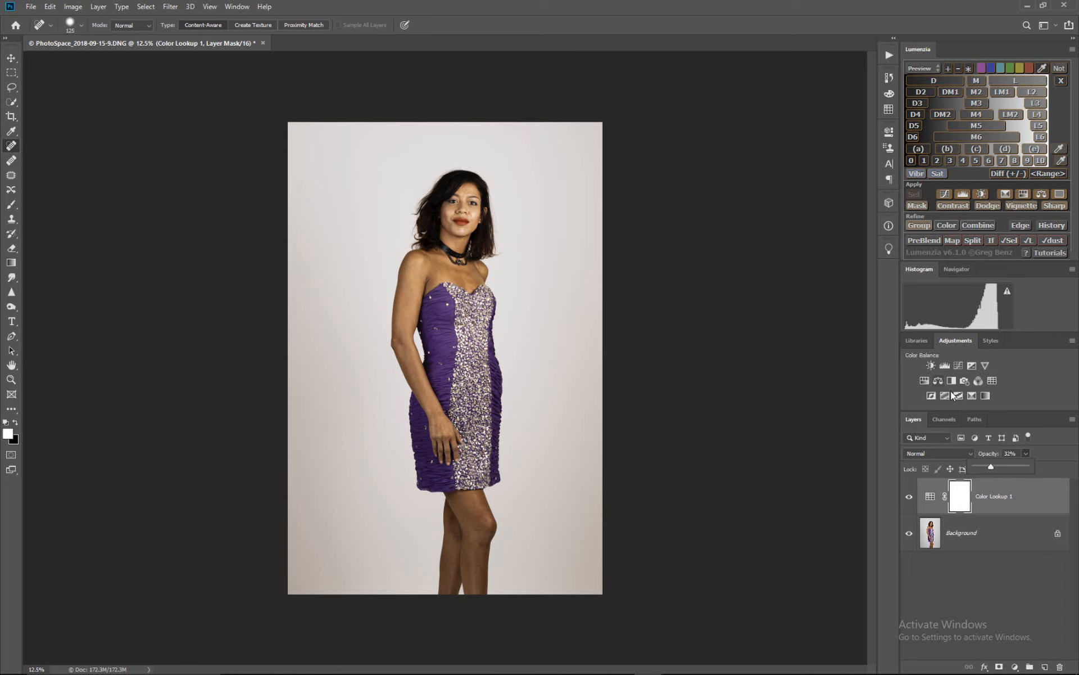
- Add a Curves adjustment layer with a highlight point at input 200, output 208 and a shadow point at input 55, output 58
click(959, 365)
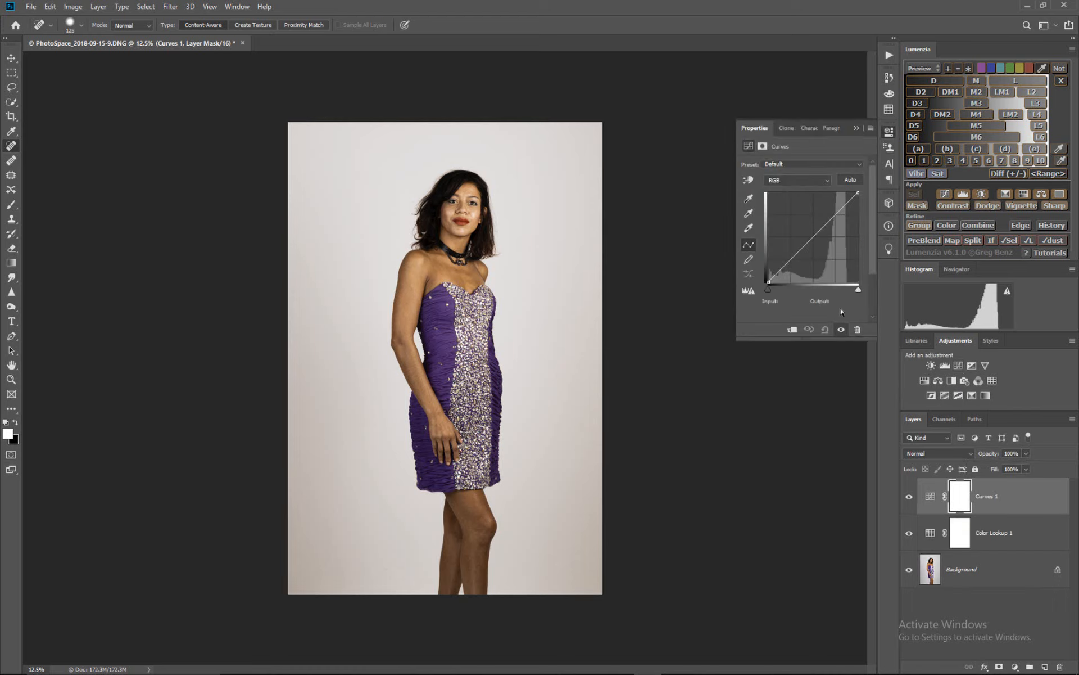
click(784, 266)
drag(784, 266, 786, 269)
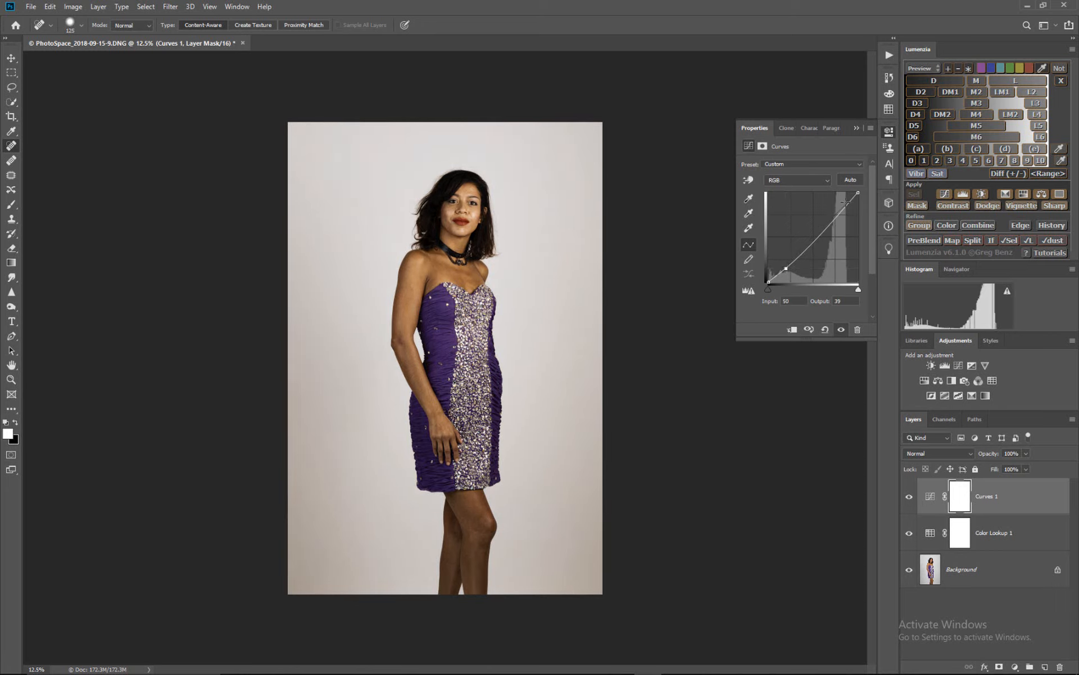
drag(839, 213, 838, 209)
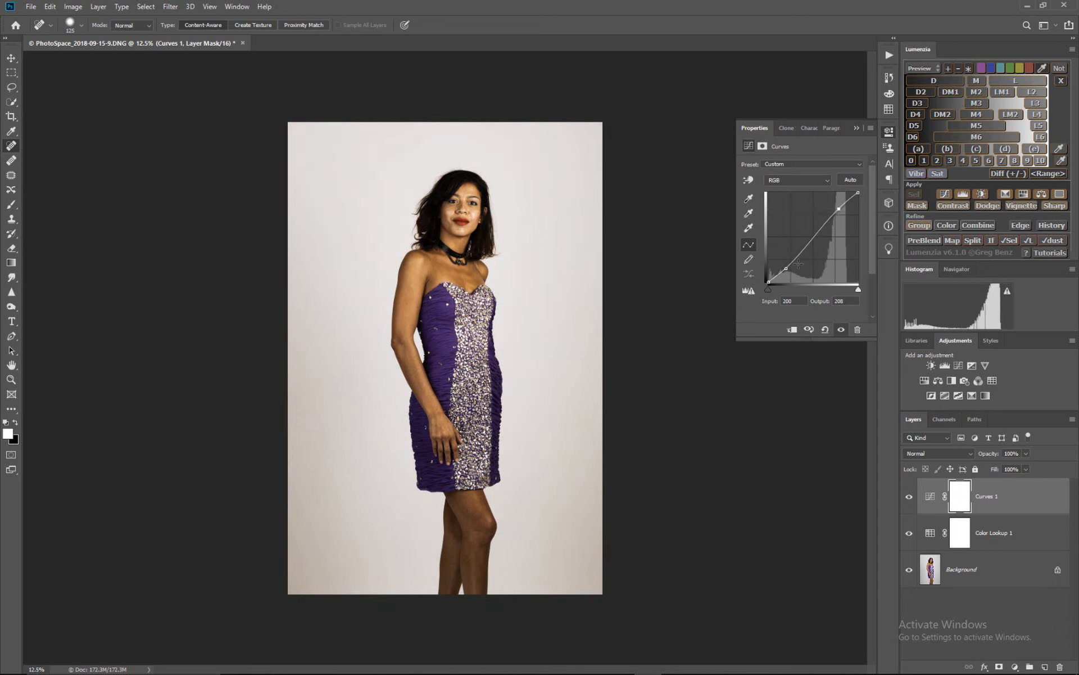
drag(786, 268, 787, 261)
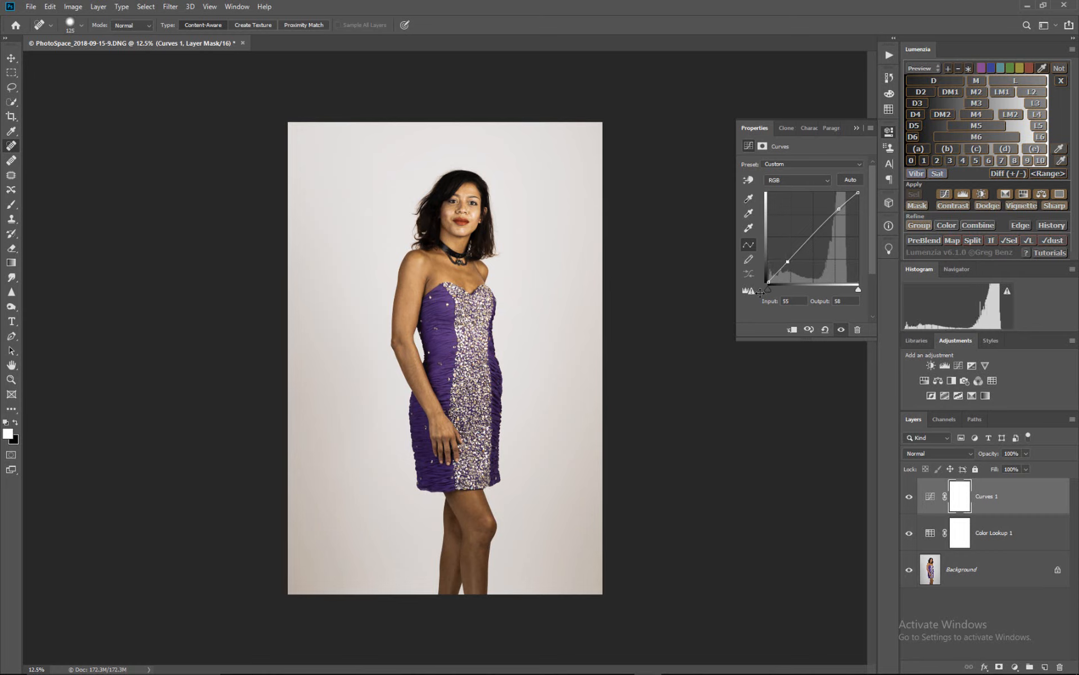
click(856, 128)
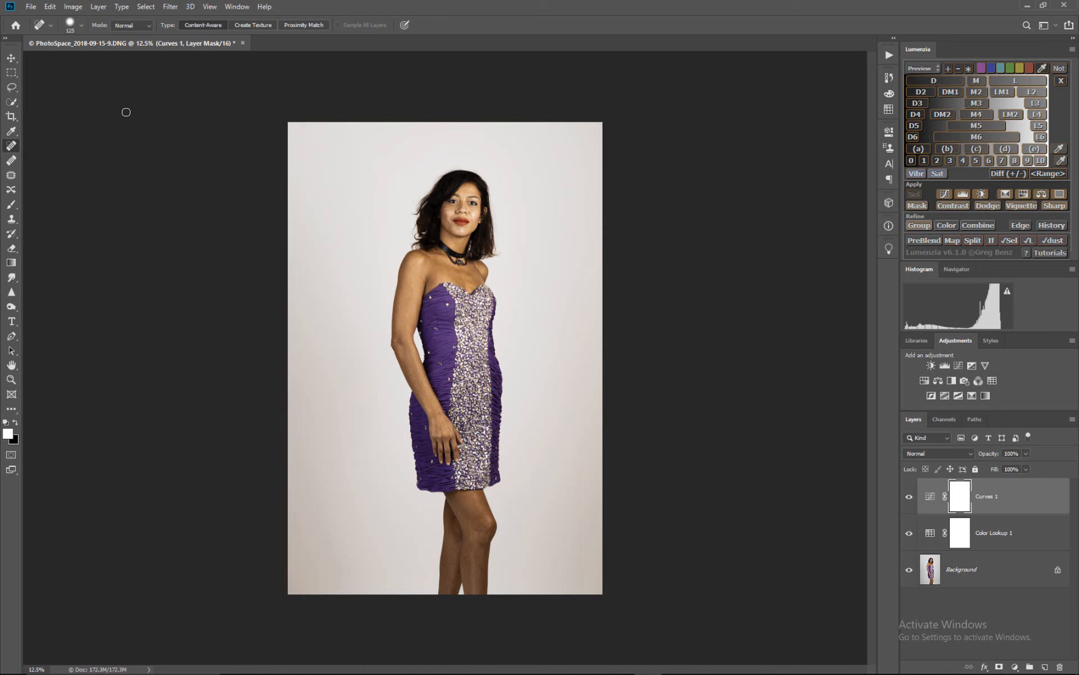
- Export the adjustments as color lookup tables with the description SepiaLook
click(31, 7)
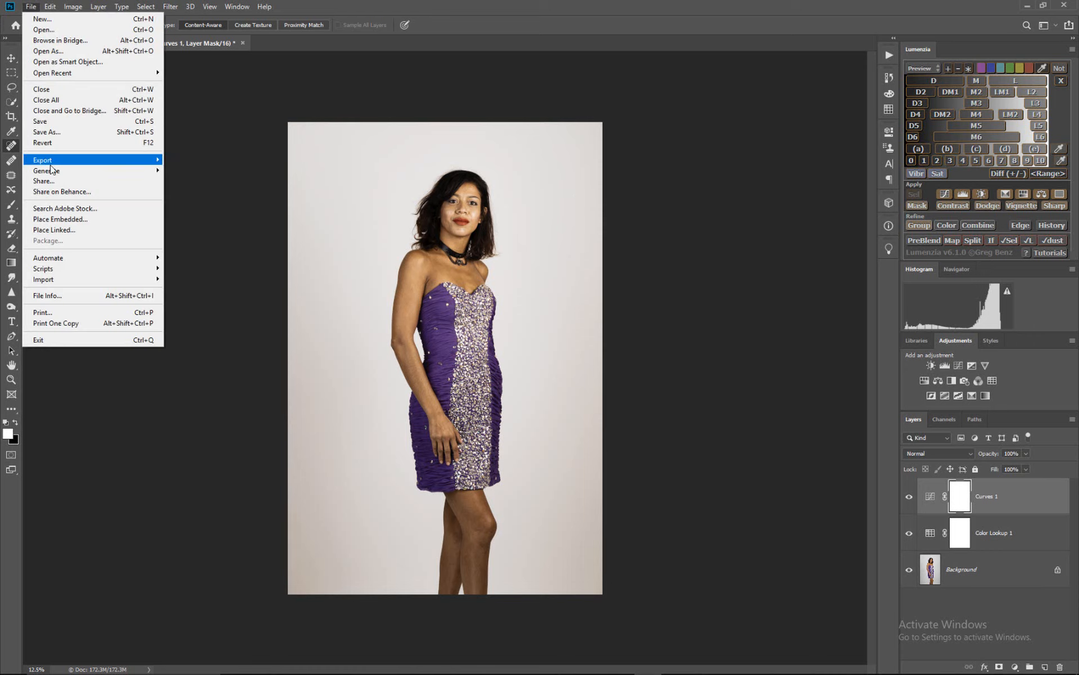
mouse_move(54, 161)
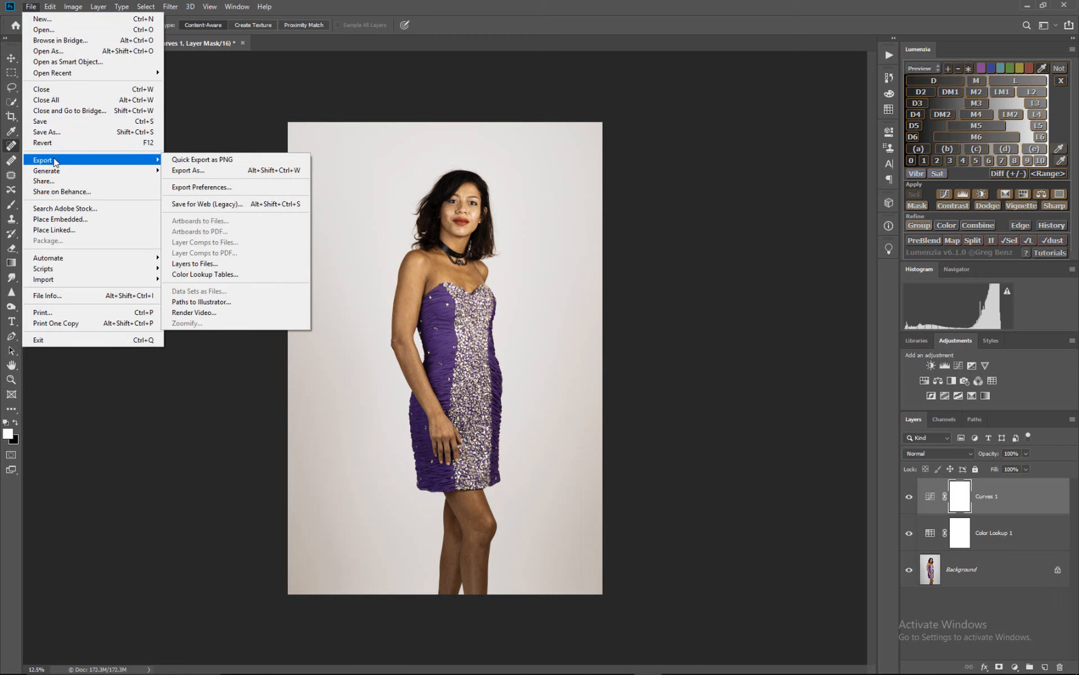
click(204, 276)
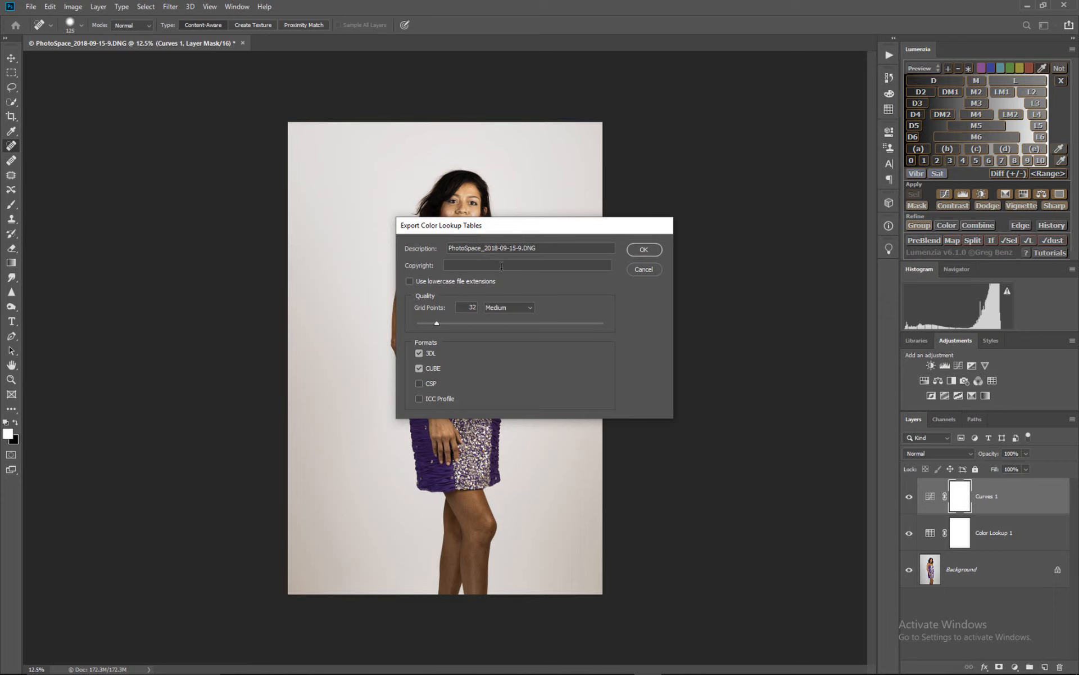
drag(542, 248, 399, 231)
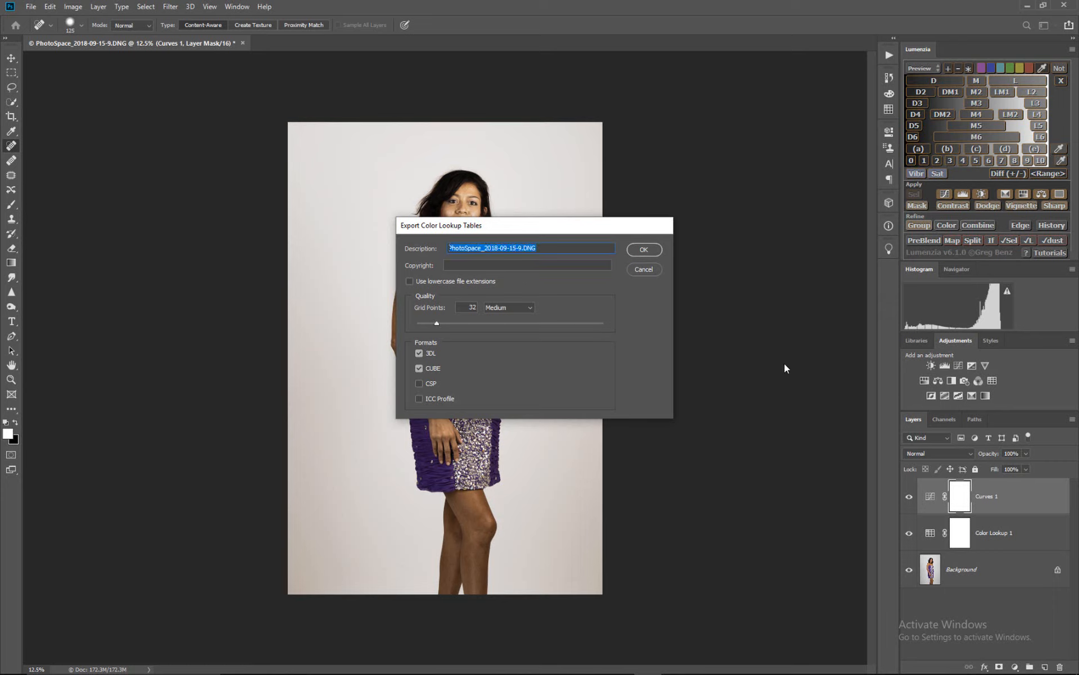
text(SepiaLook)
click(645, 251)
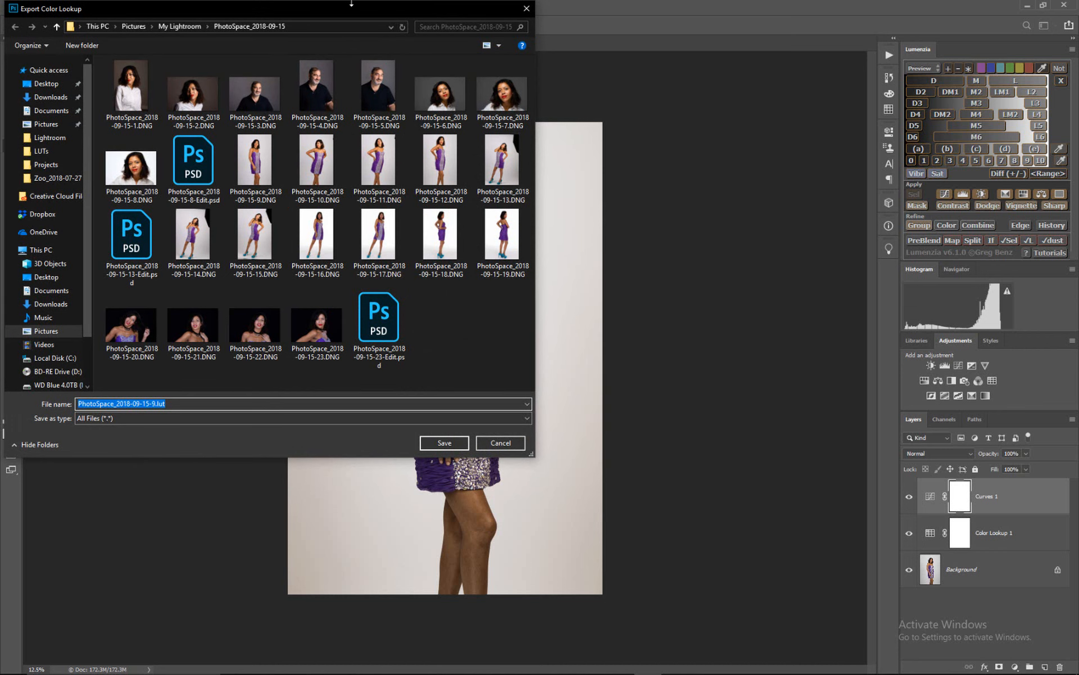
- Save the exported color lookup files in the LUTs folder inside Downloads
drag(354, 8, 471, 77)
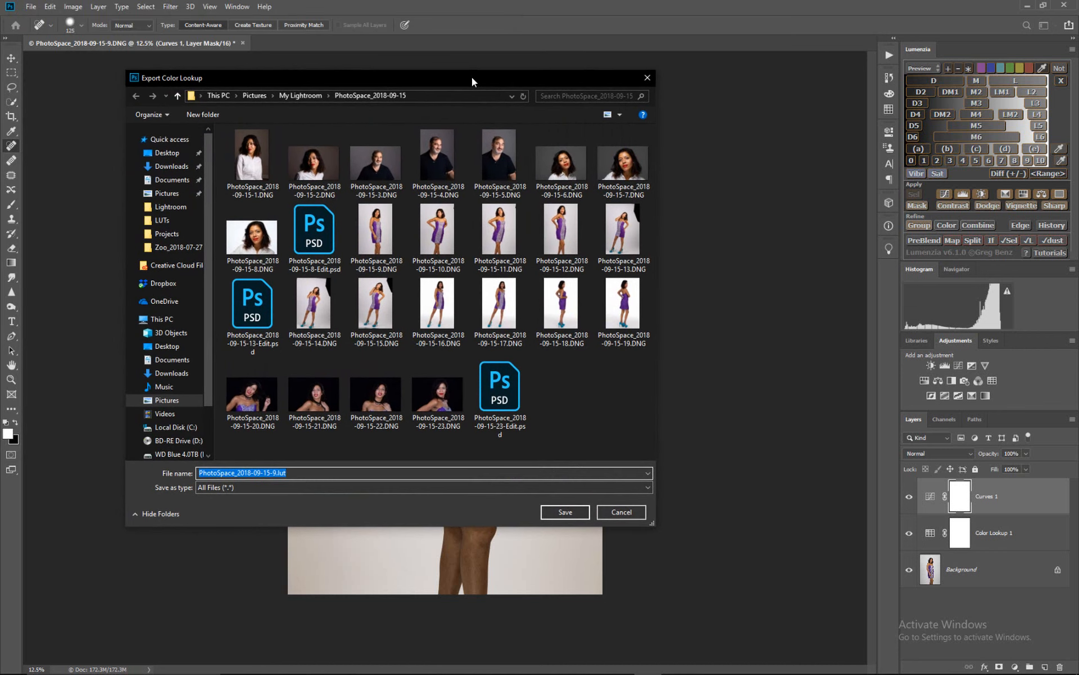
click(170, 167)
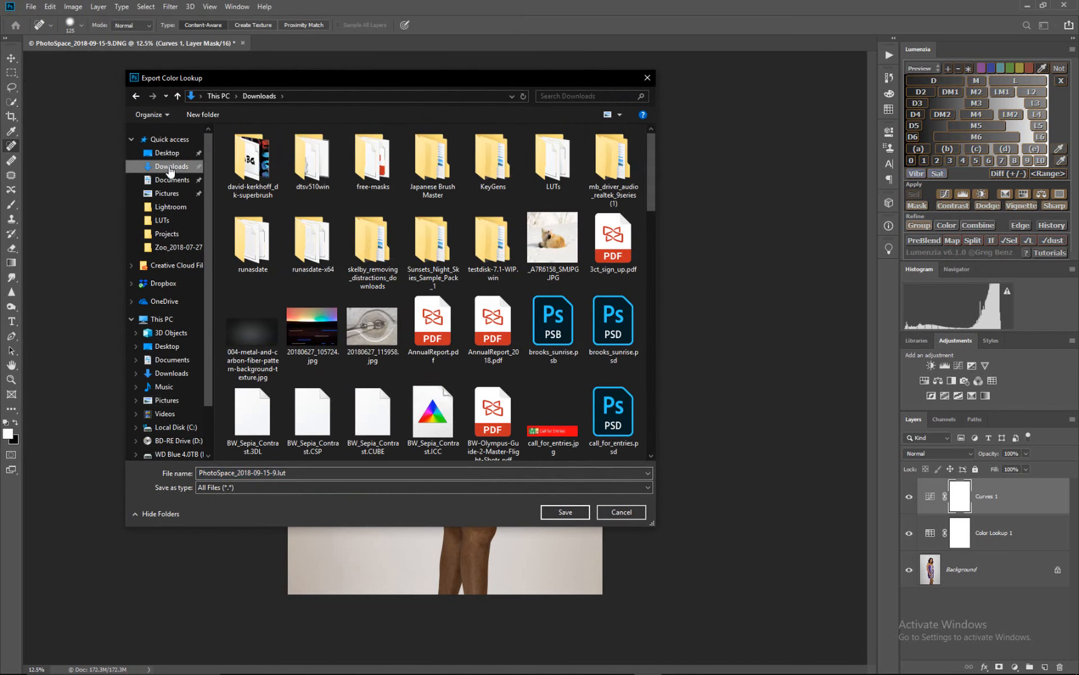
click(161, 221)
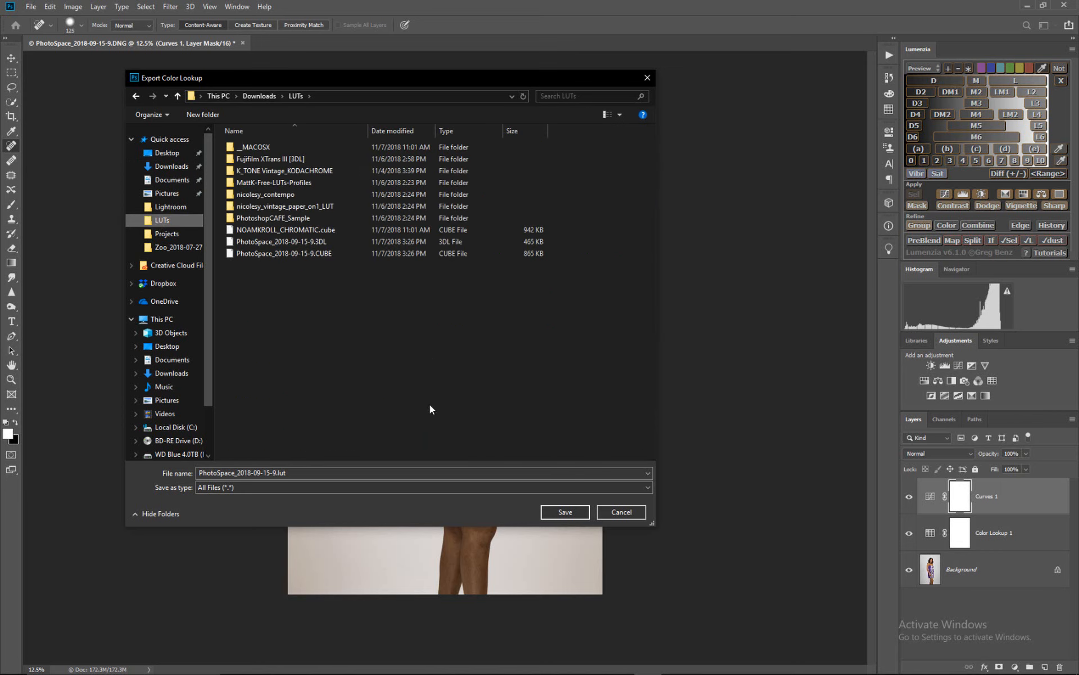
click(565, 511)
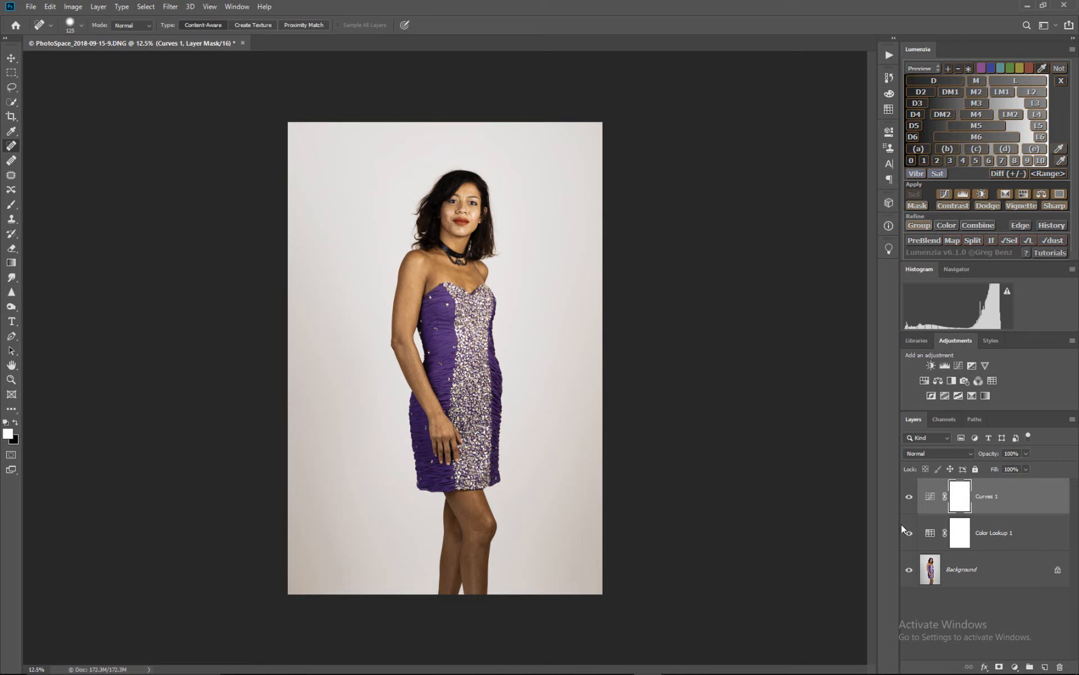
- Delete the Curves and Color Lookup adjustment layers, leaving only the Background layer
click(998, 500)
key(Delete)
key(Delete)
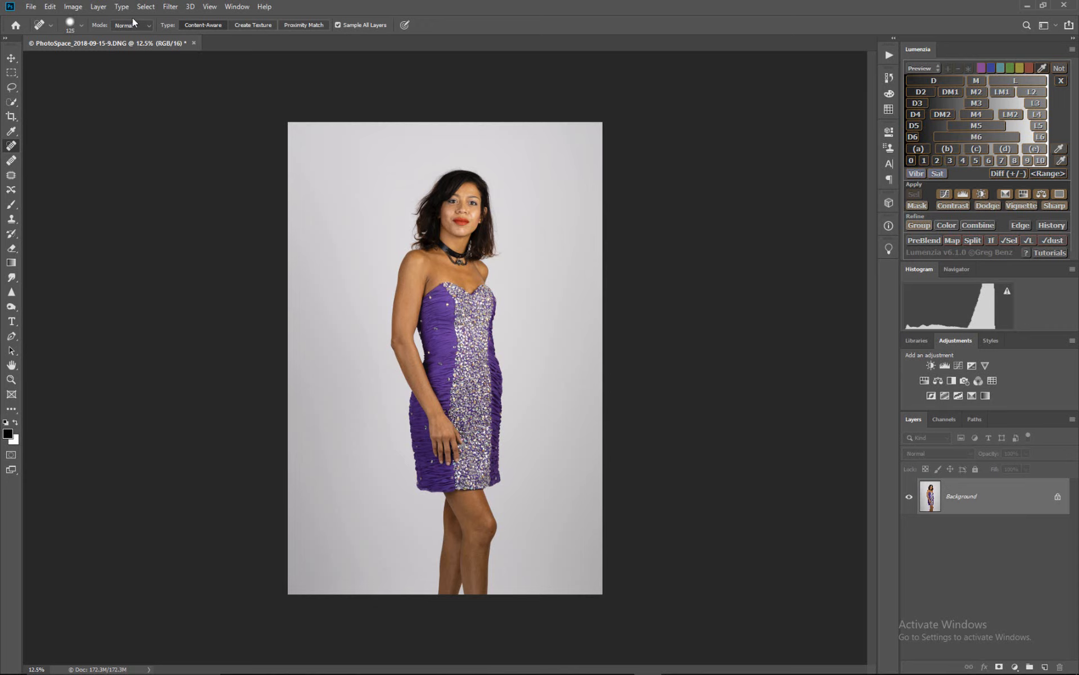
- Open the Camera Raw filter on the Background and view the Cinematic Filters group in its profile browser
click(170, 7)
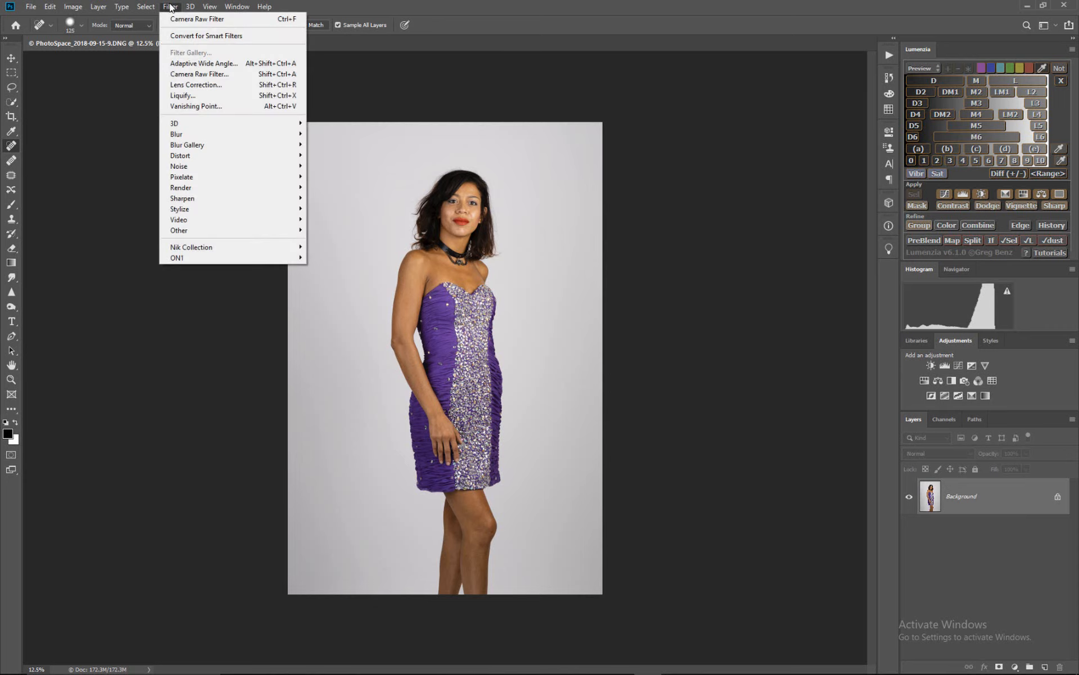
click(209, 71)
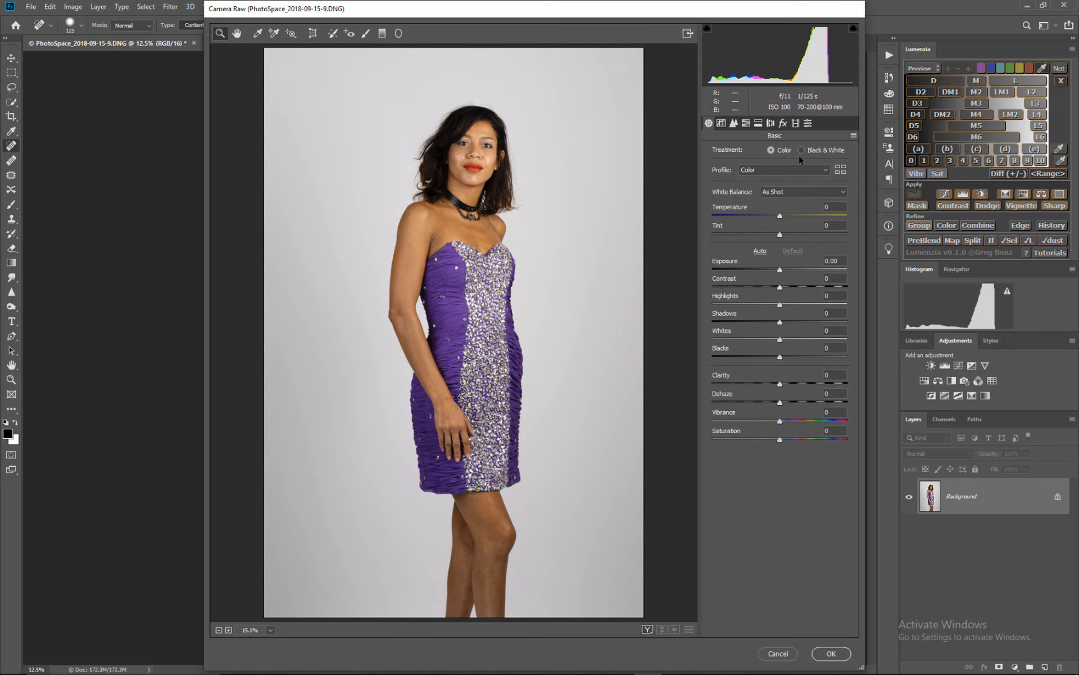
click(841, 169)
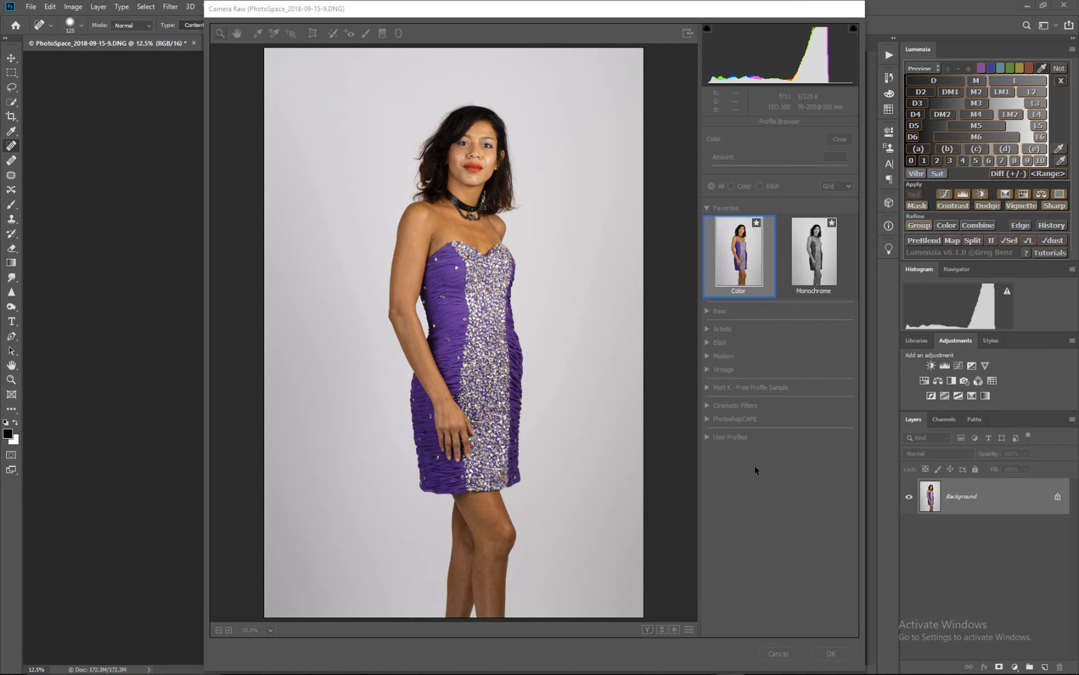
click(755, 465)
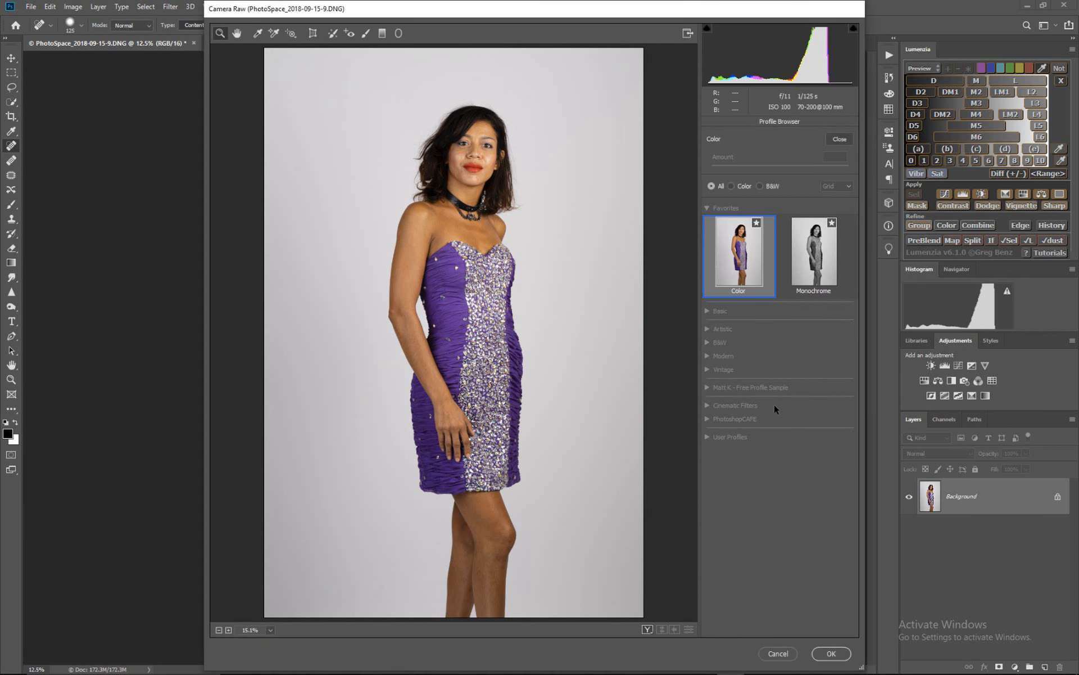
click(709, 406)
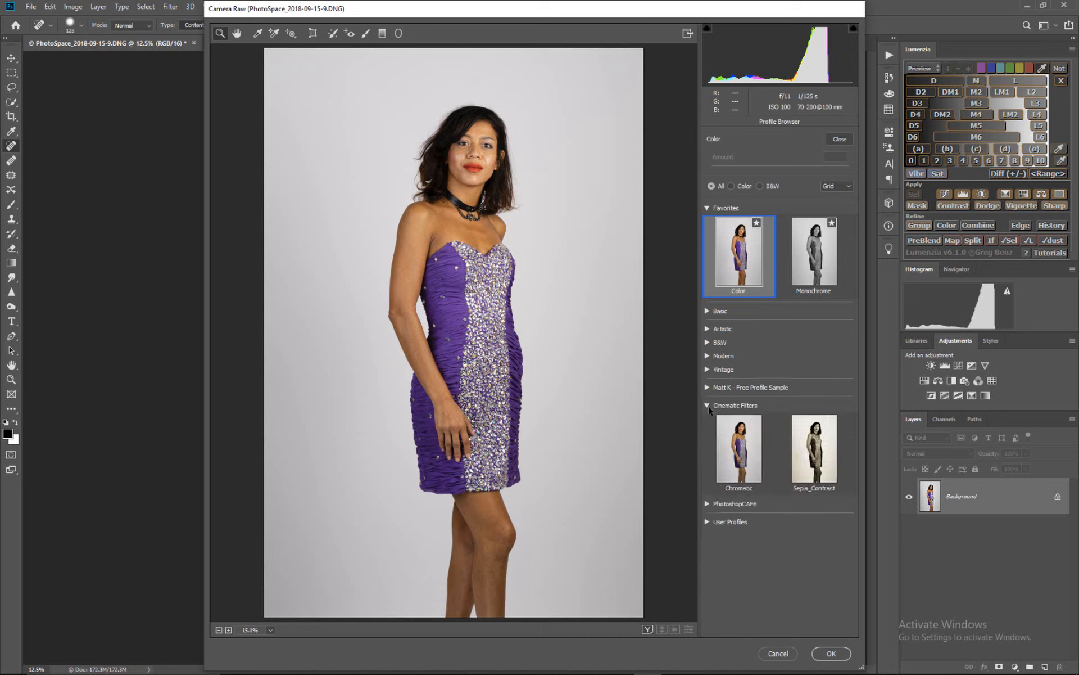
click(708, 406)
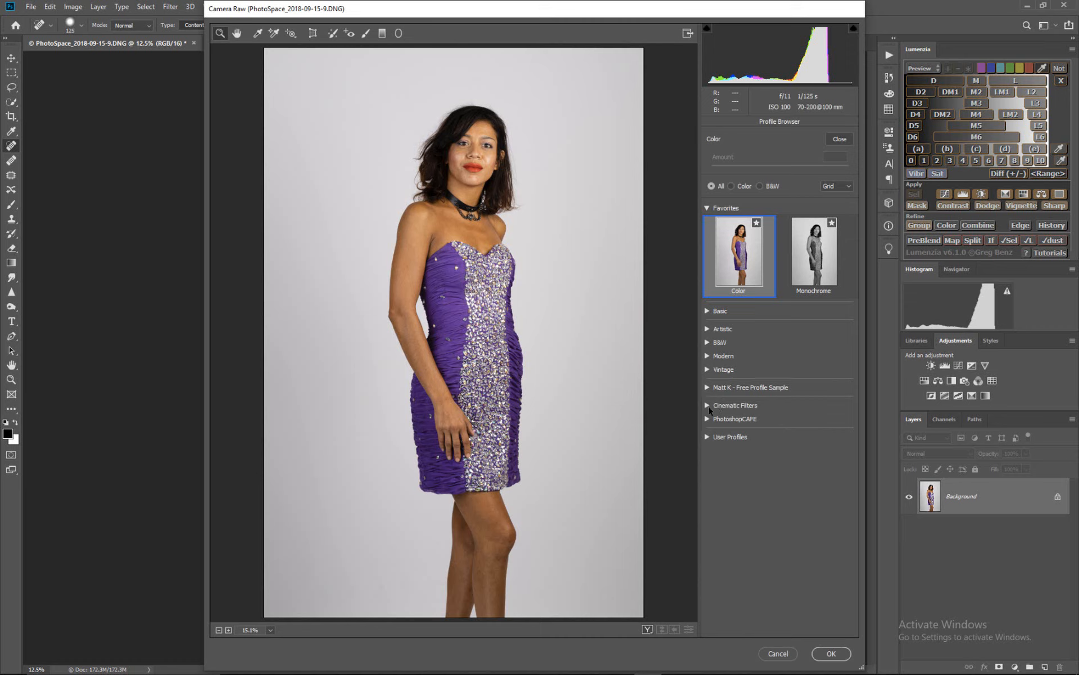
click(840, 139)
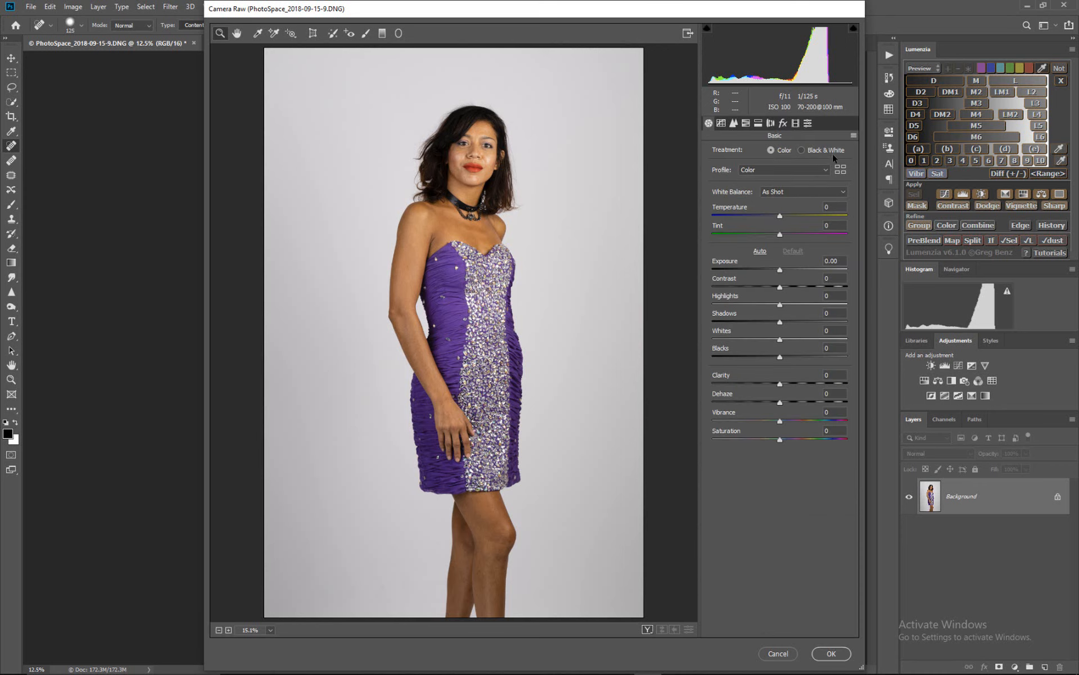
- Start a new Camera Raw profile named SepiaLook and assign it to the Cinematic Filters group
click(809, 124)
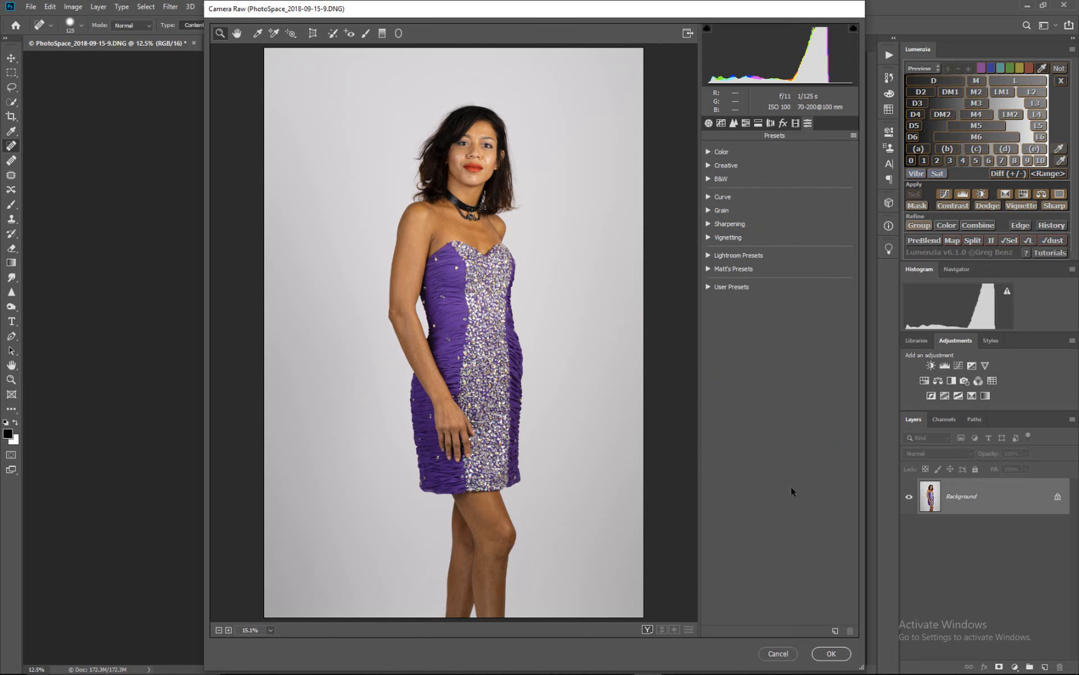
key(alt)
alt+click(835, 631)
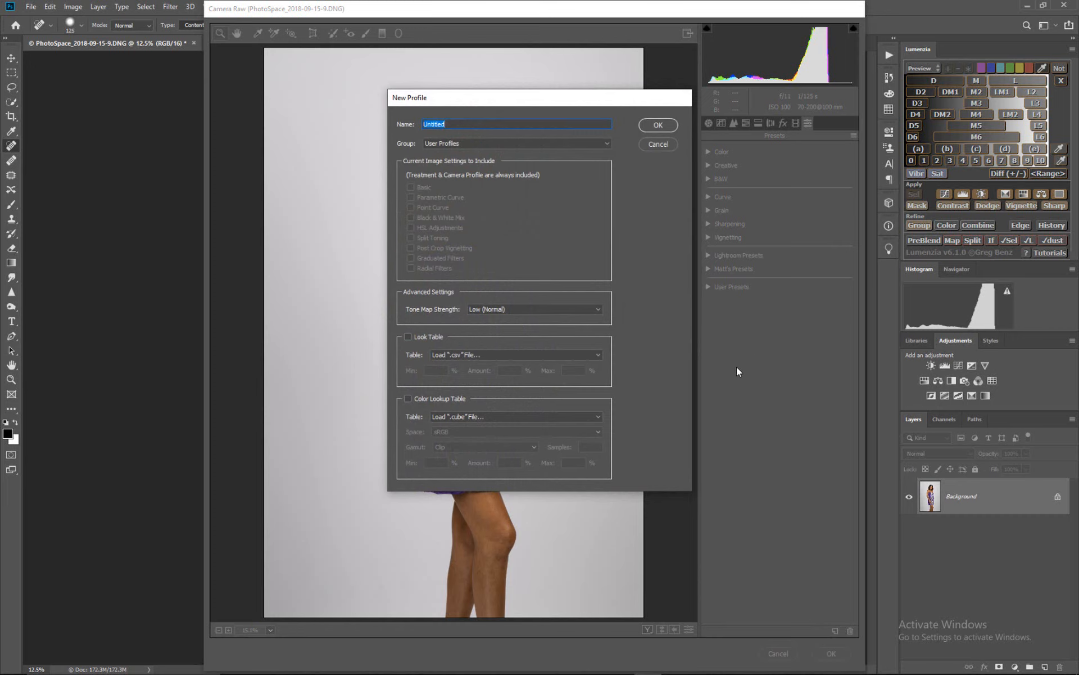
text(SepiaLook)
click(605, 143)
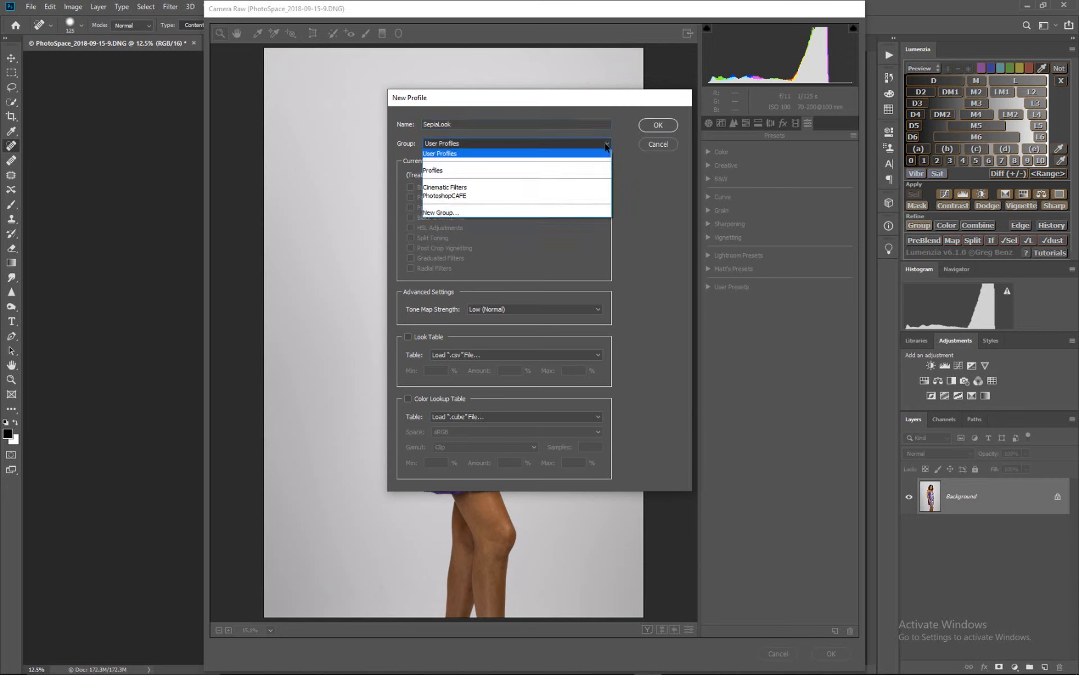
click(555, 187)
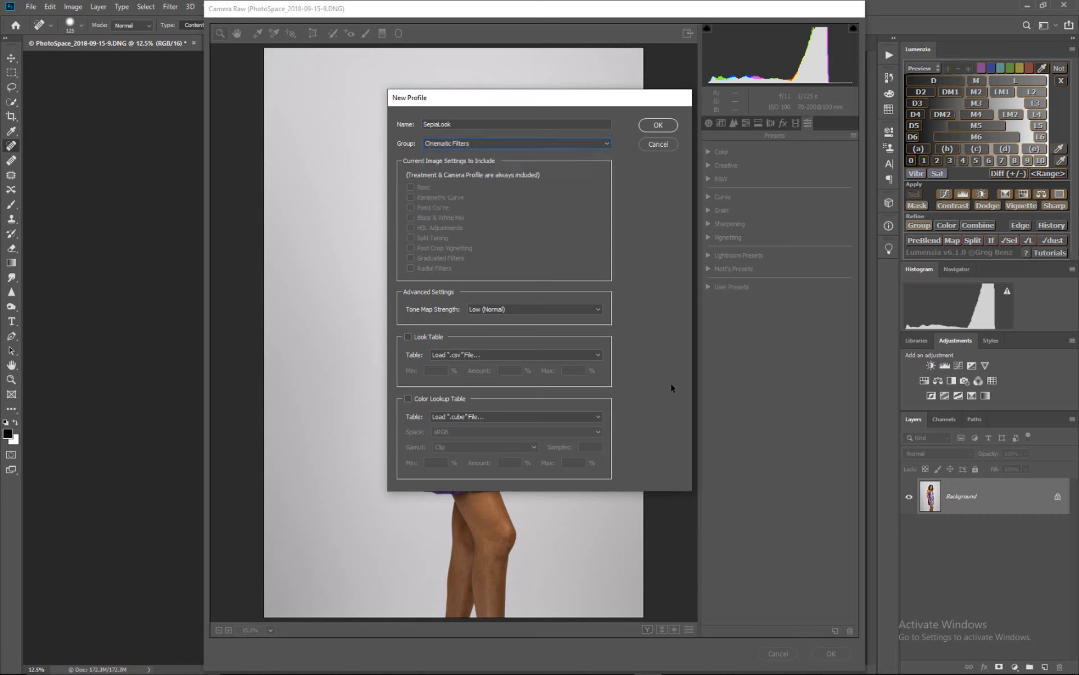
- Enable the profile's Color Lookup Table and load PhotoSpace_2018-09-15-9.CUBE from the LUTs folder
click(408, 398)
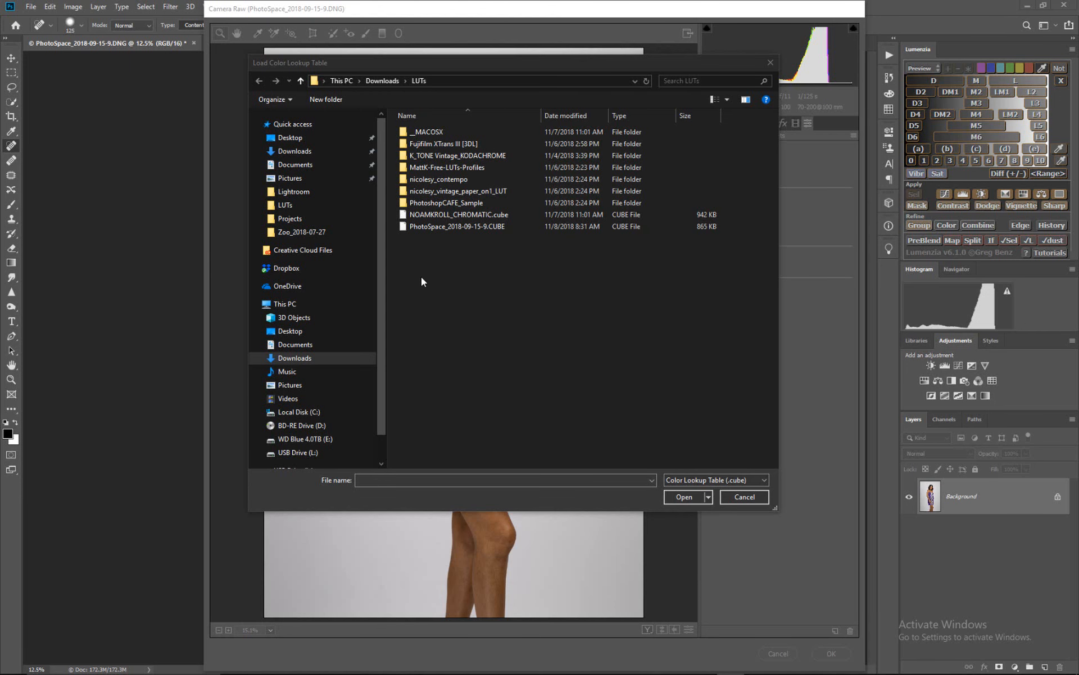
click(439, 226)
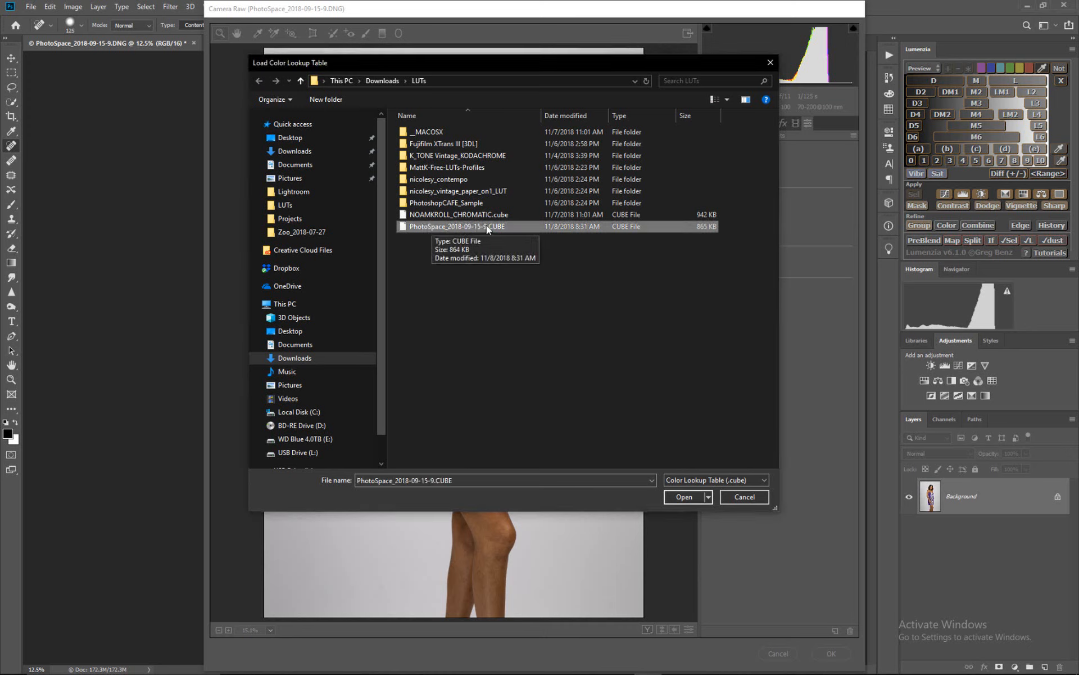
click(687, 498)
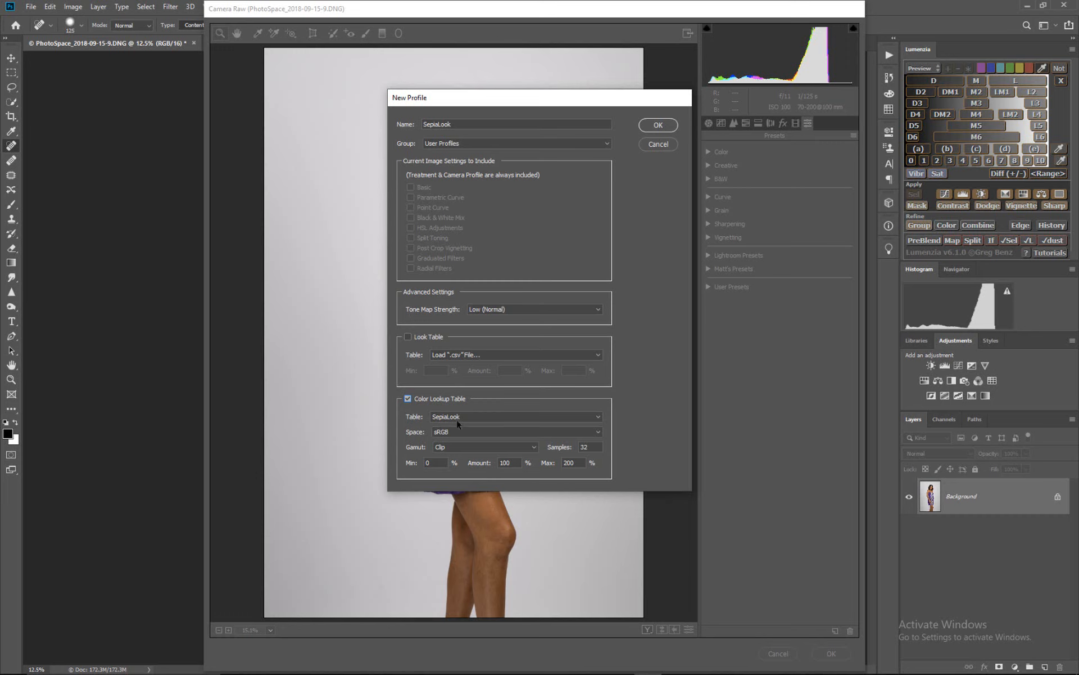
- Set the lookup table's maximum amount to 125%, set the group to Cinematic Filters, and save the profile
double_click(582, 463)
click(607, 143)
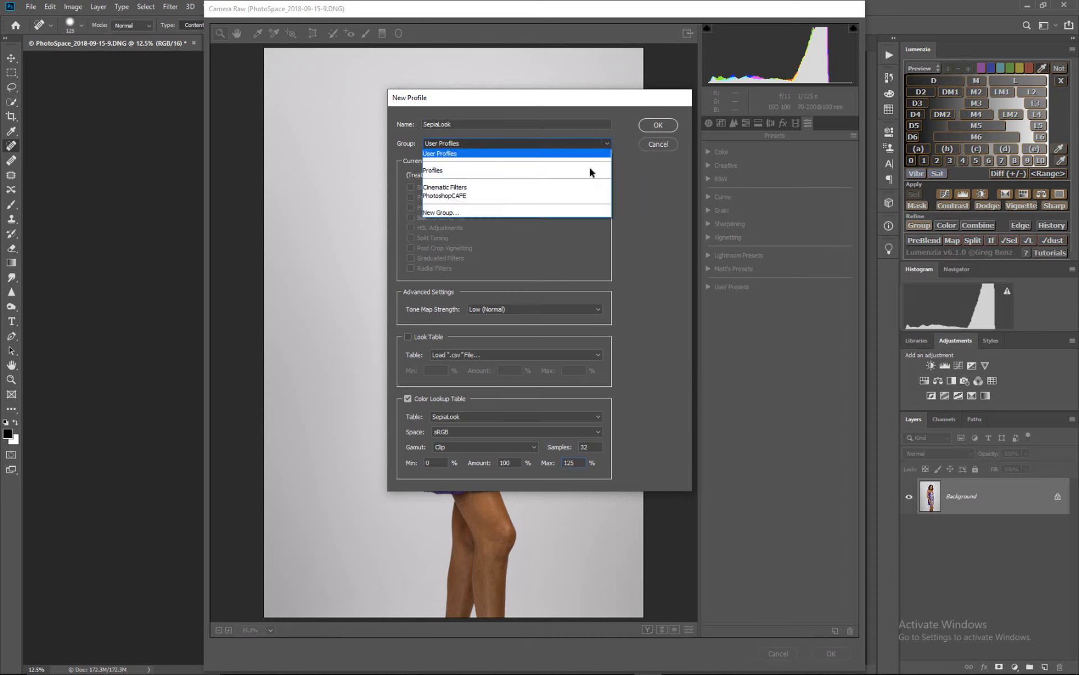
click(567, 189)
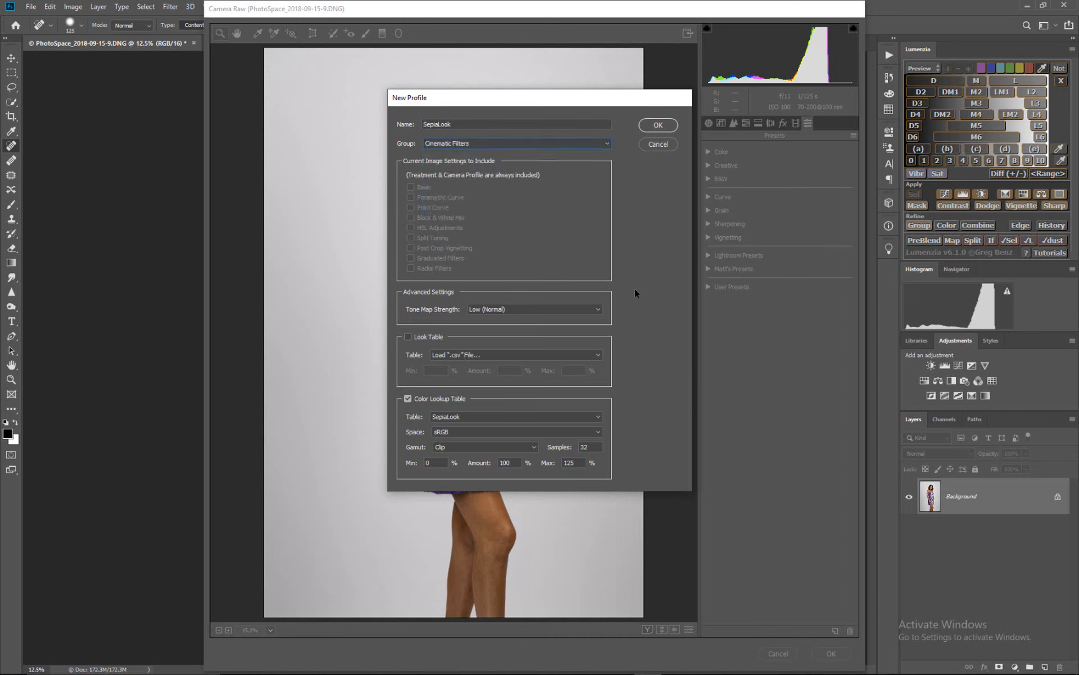
click(659, 126)
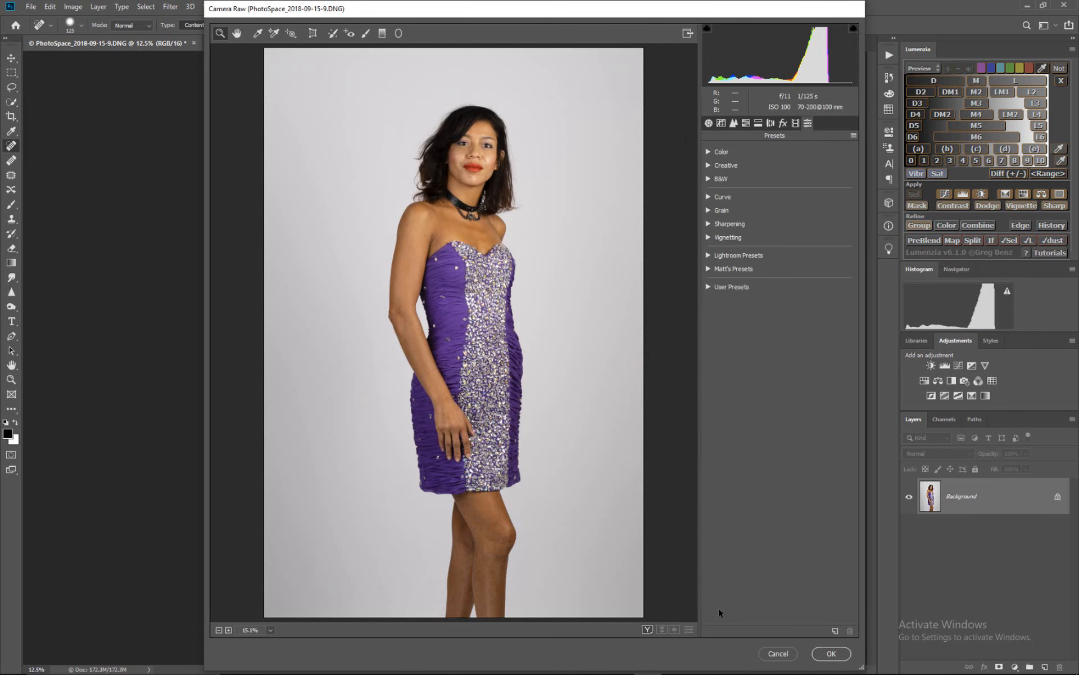
- Select the SepiaLook profile from the Cinematic Filters group and apply the Camera Raw filter to the Background
click(708, 123)
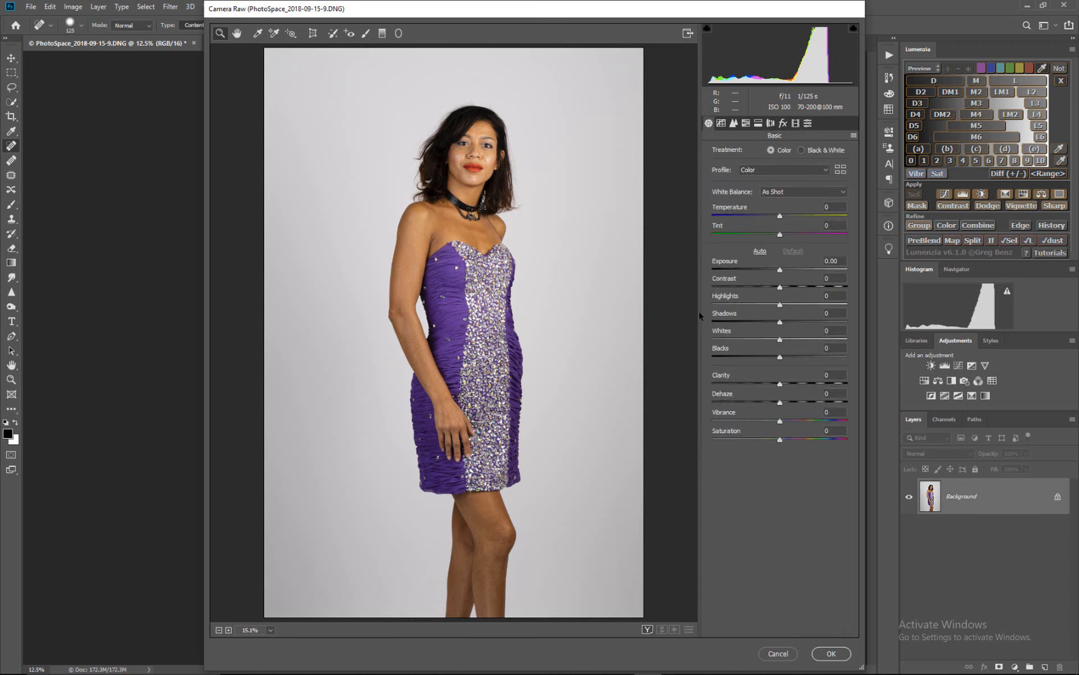
click(841, 169)
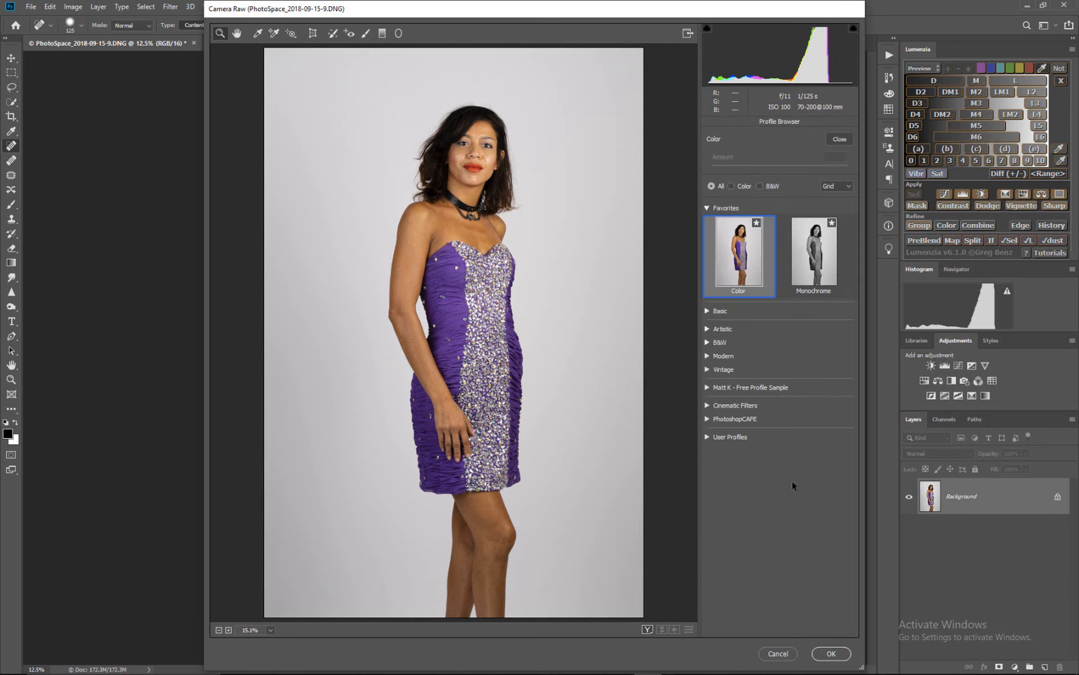
click(708, 406)
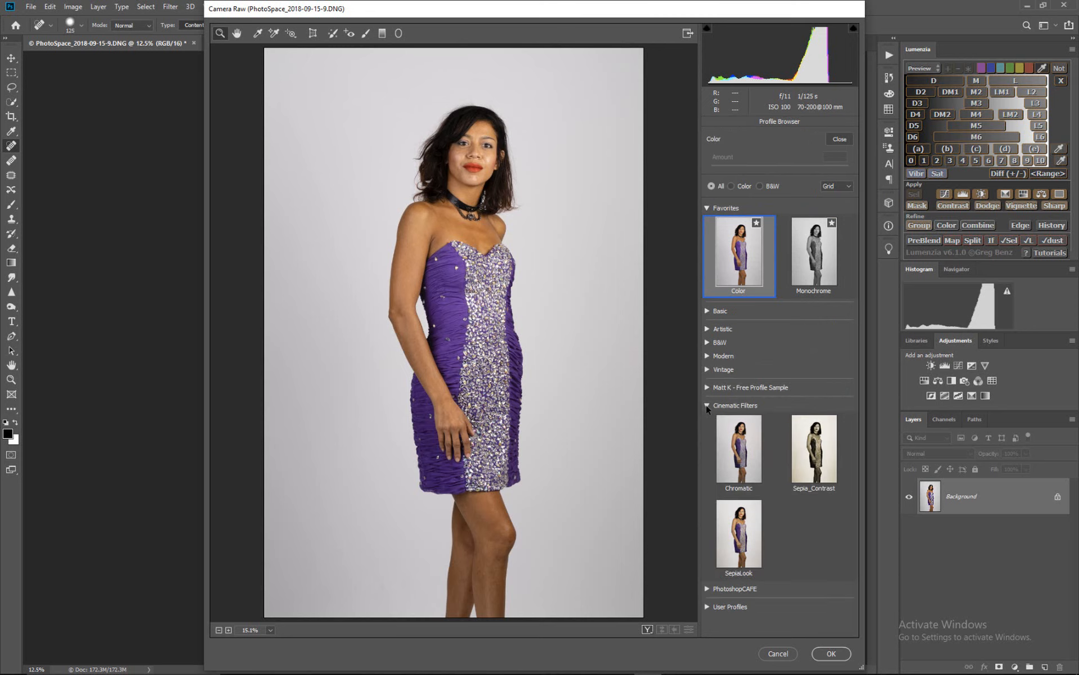
click(741, 547)
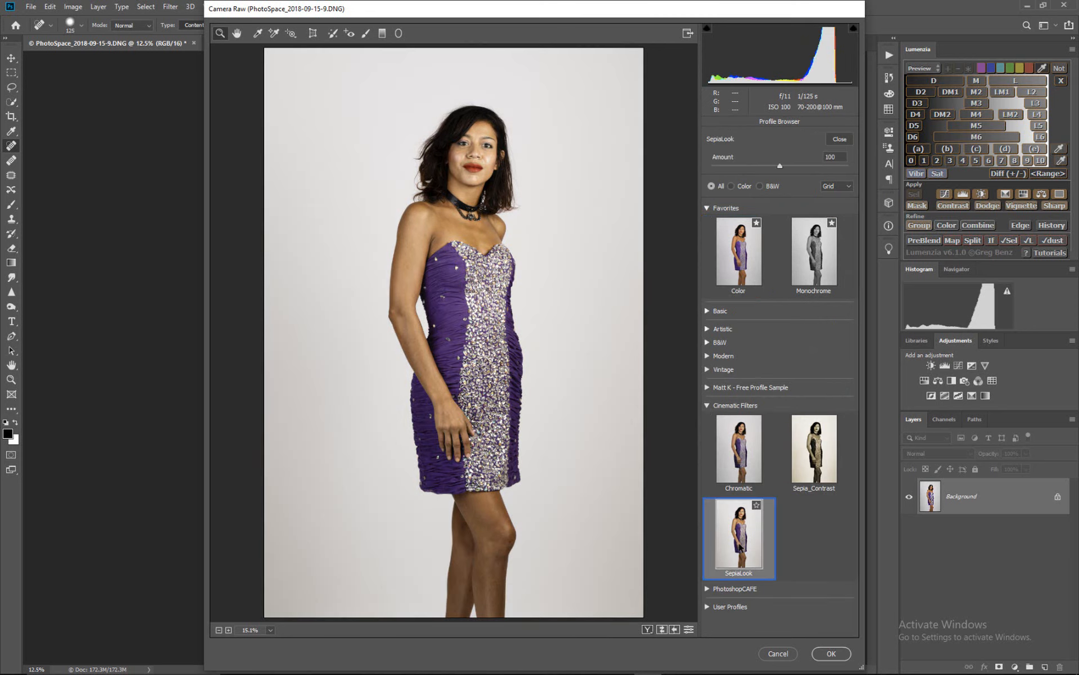
click(831, 654)
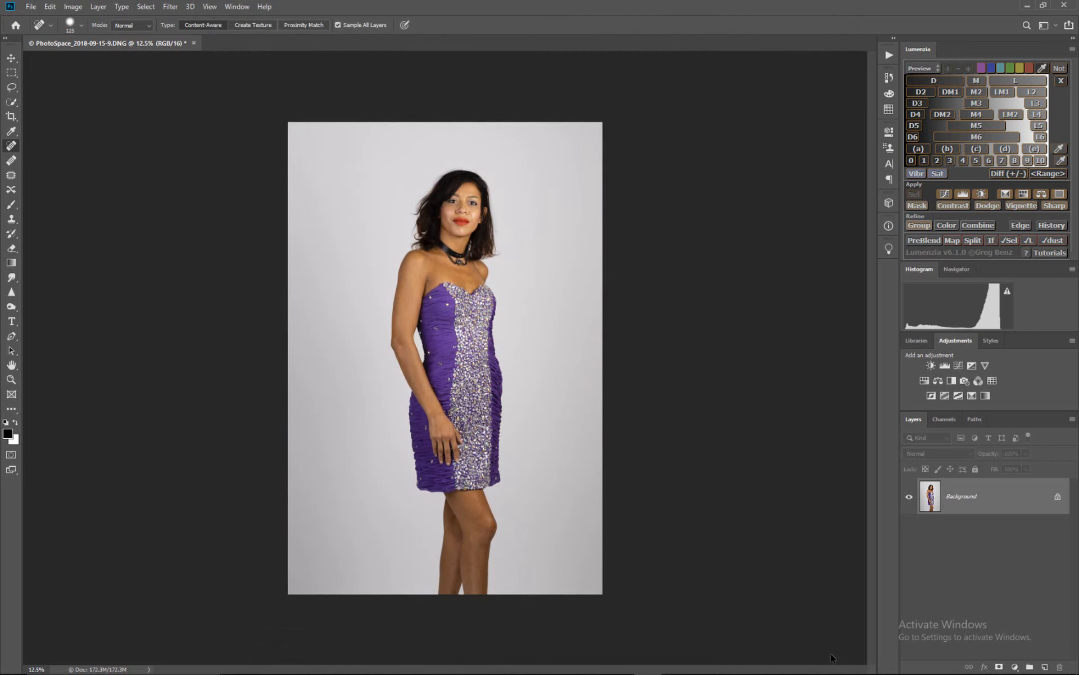